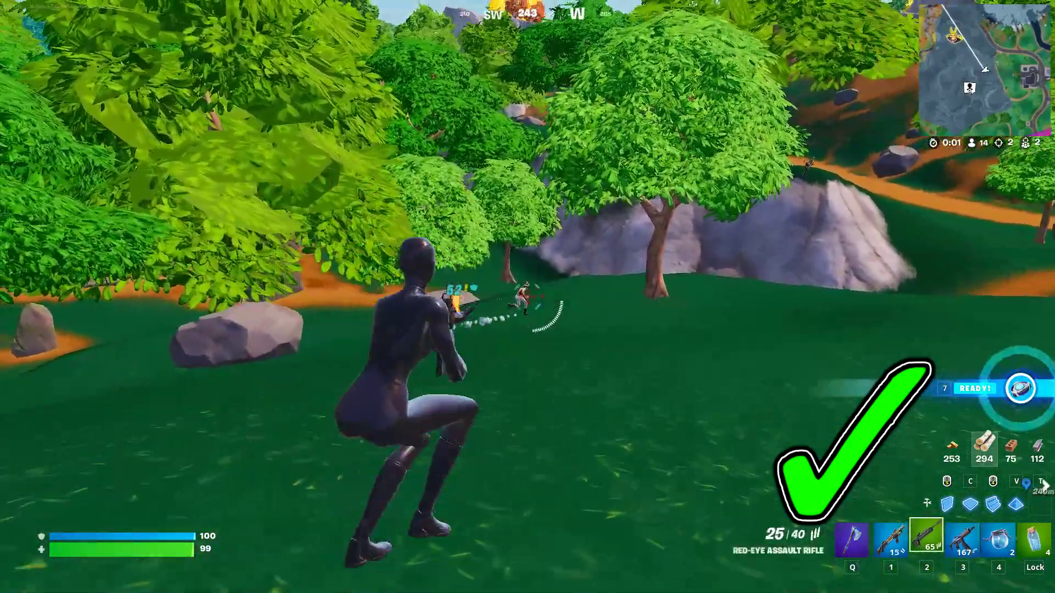
right_click(527, 297)
left_click(527, 296)
left_click(528, 296)
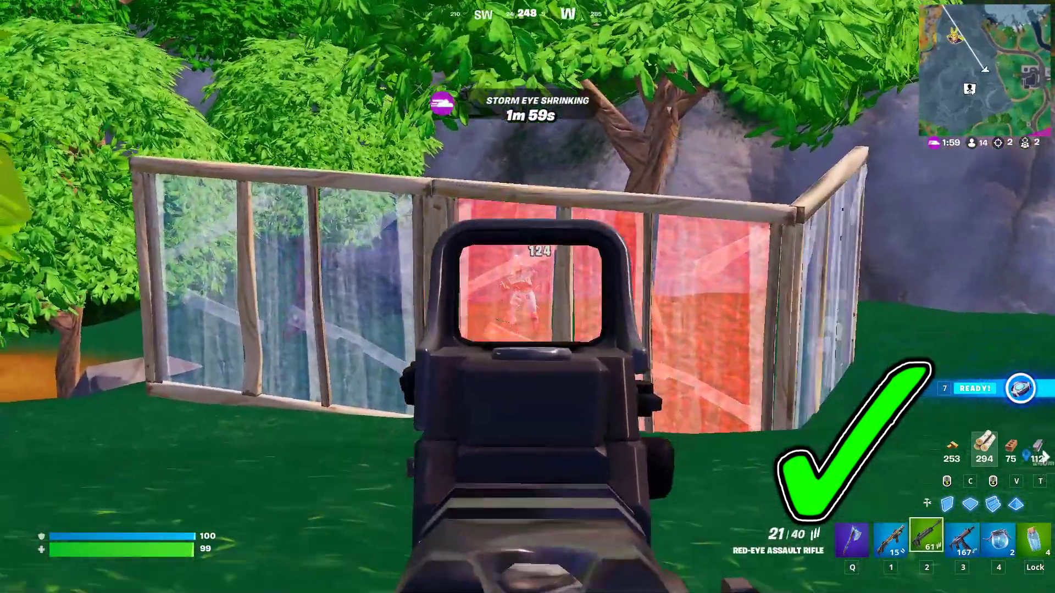
left_click(527, 297)
left_click(527, 296)
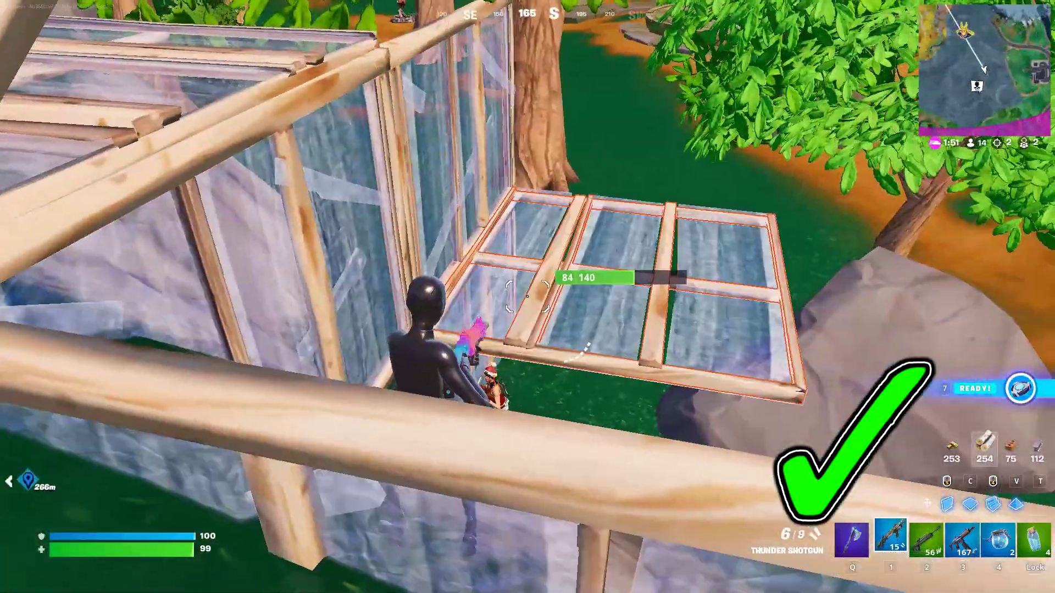
left_click(528, 297)
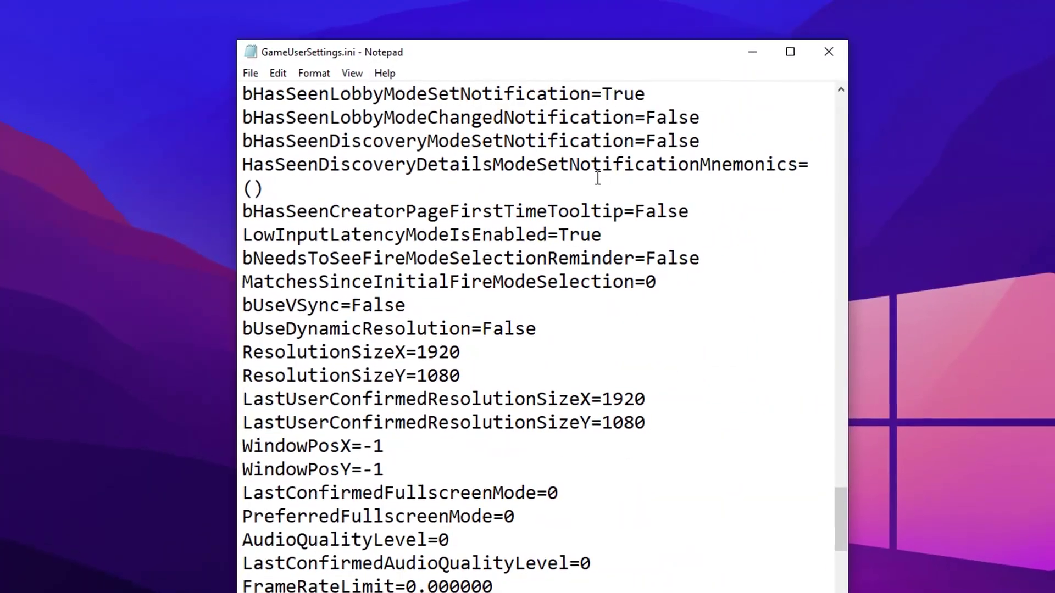
scroll(599, 186, "down", 8)
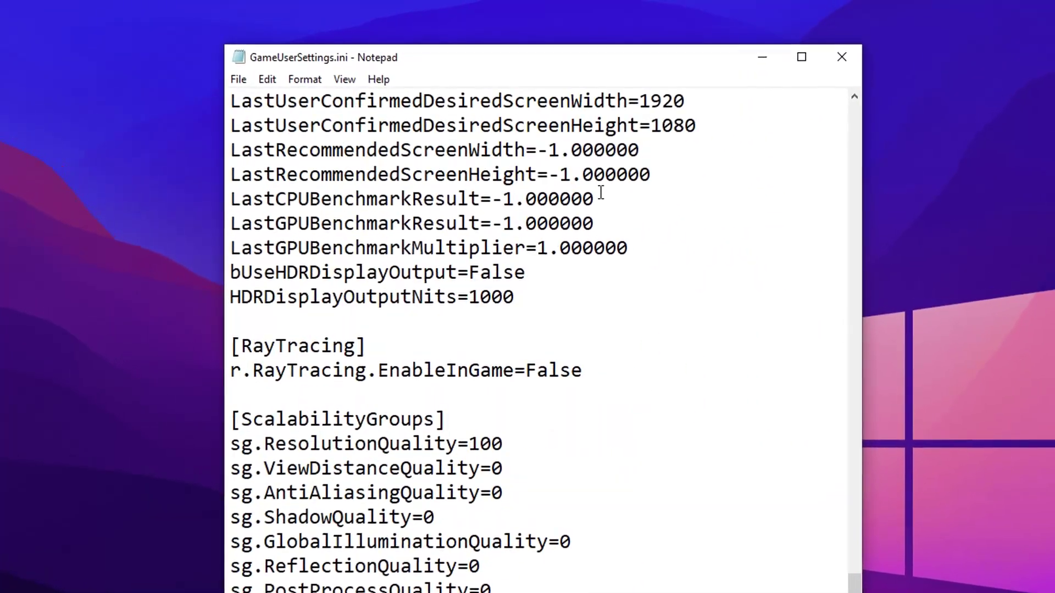
scroll(601, 192, "down", 11)
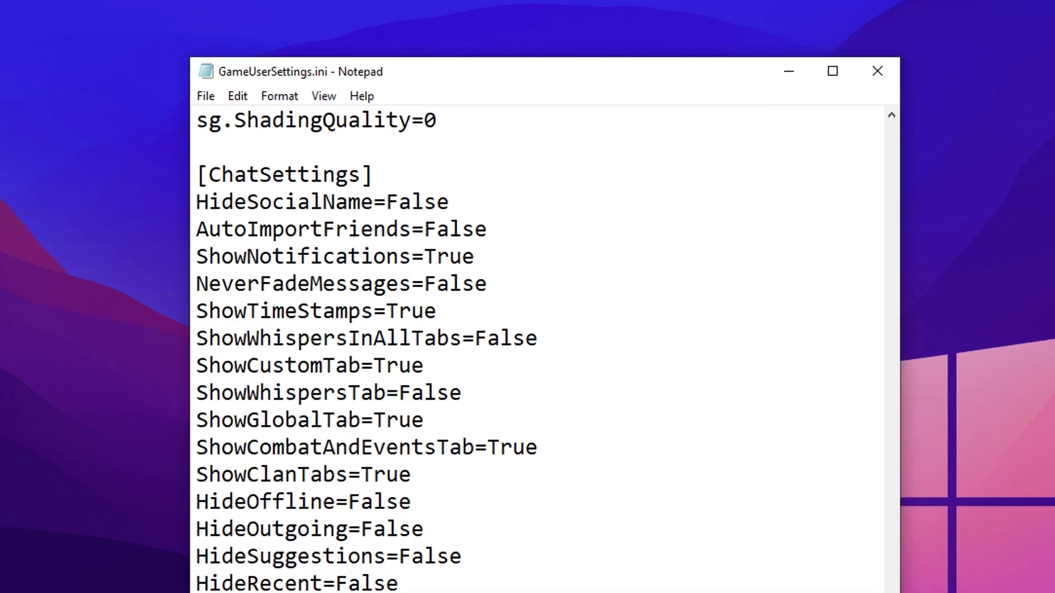
scroll(539, 341, "up", 15)
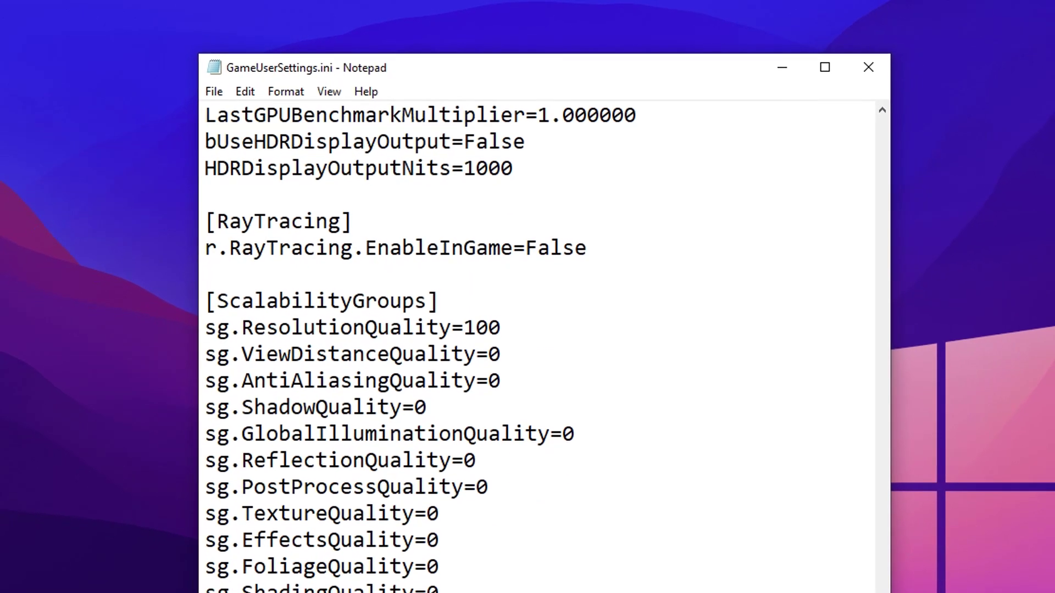
scroll(571, 528, "up", 15)
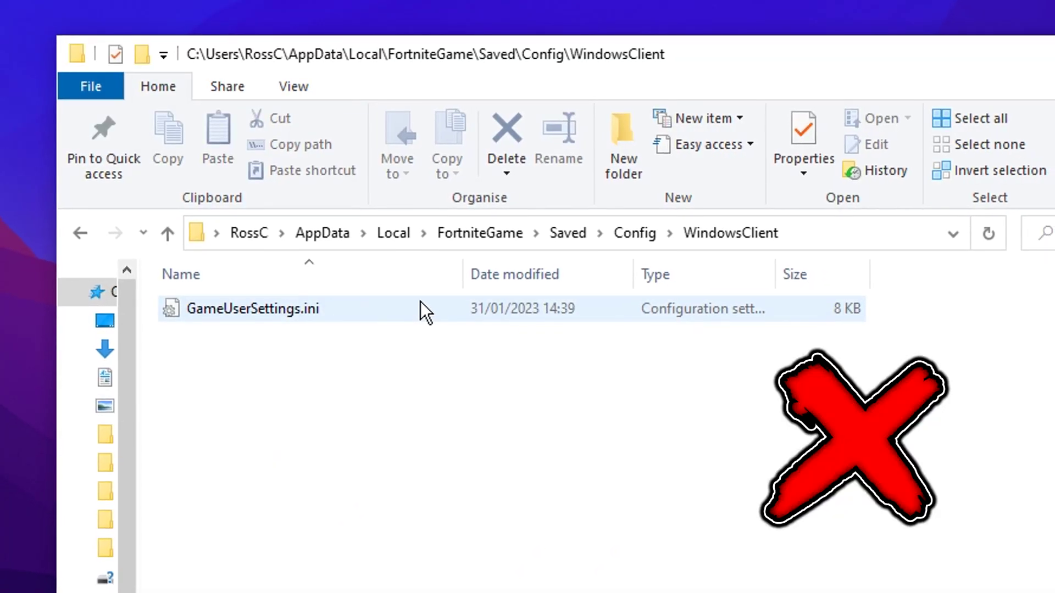
Open GameUserSettings.ini from the WindowsClient config folder for editing and examine its ray tracing, scalability and chat settings.
right_click(416, 306)
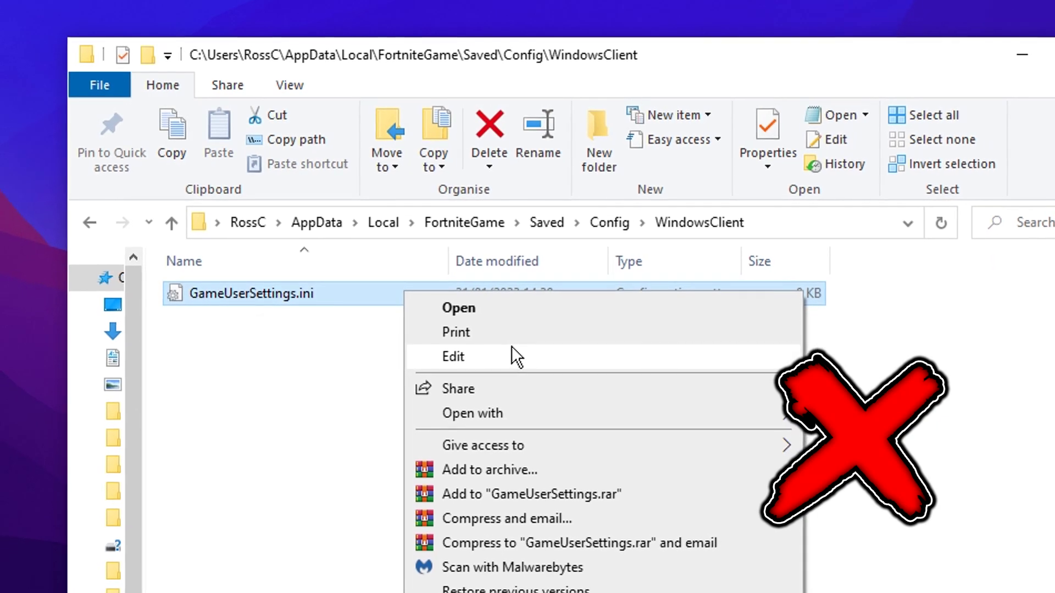
left_click(534, 345)
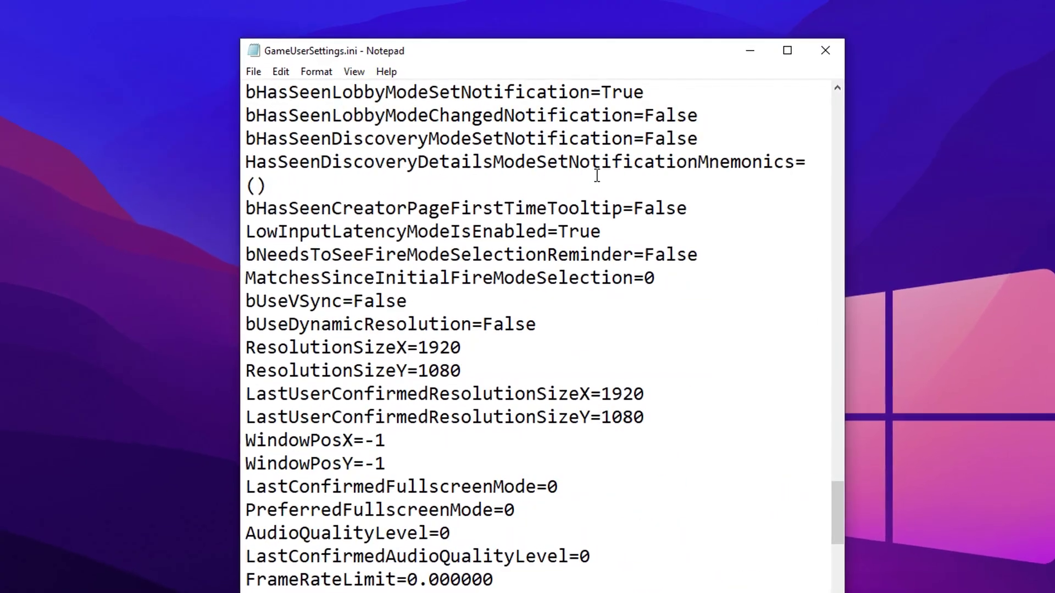
scroll(599, 181, "down", 7)
scroll(599, 184, "down", 11)
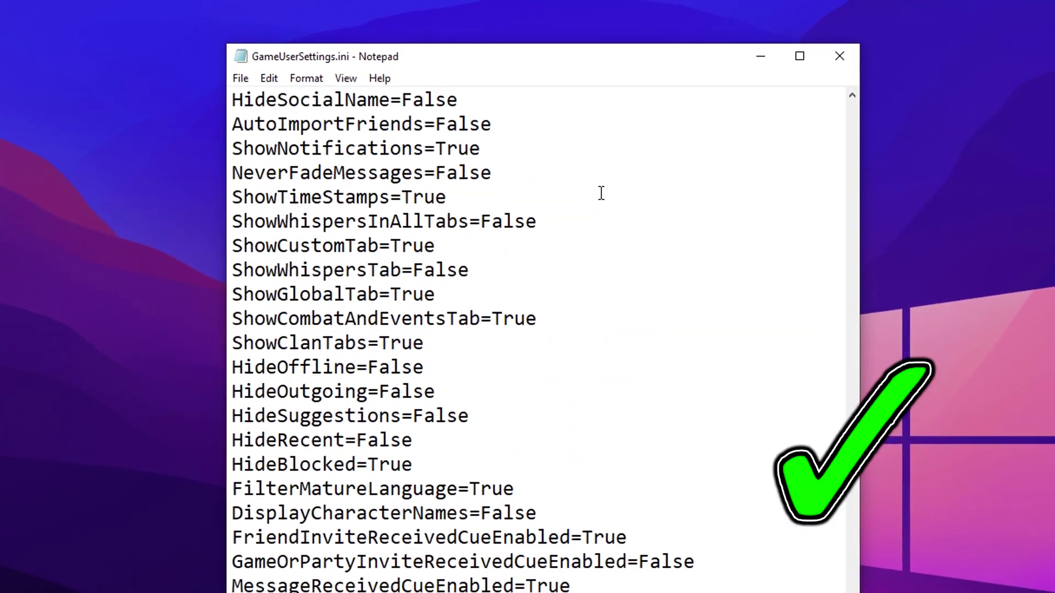
scroll(555, 368, "up", 1)
scroll(555, 368, "down", 12)
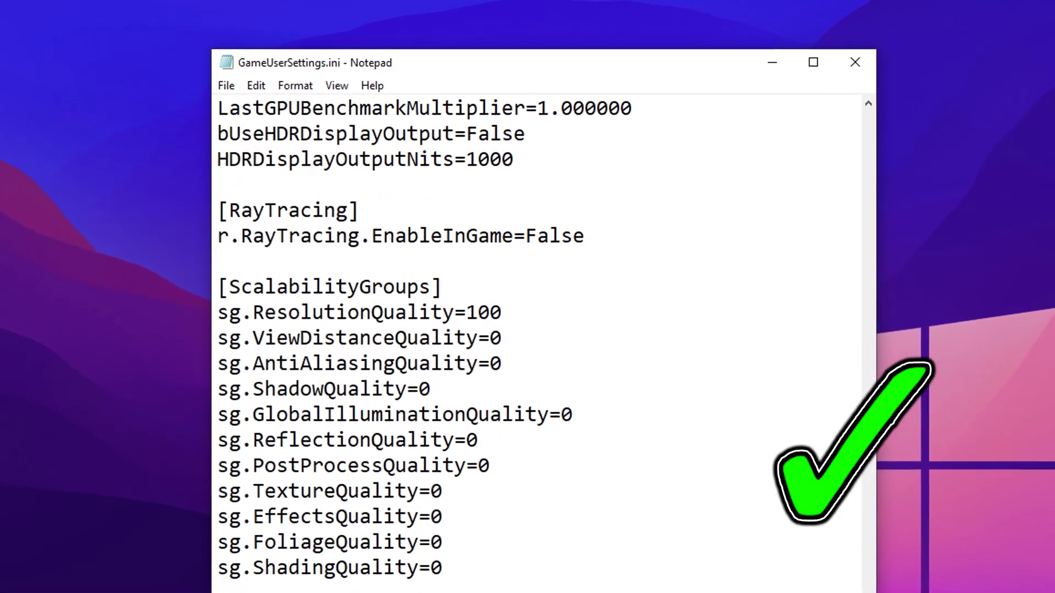
scroll(555, 369, "up", 5)
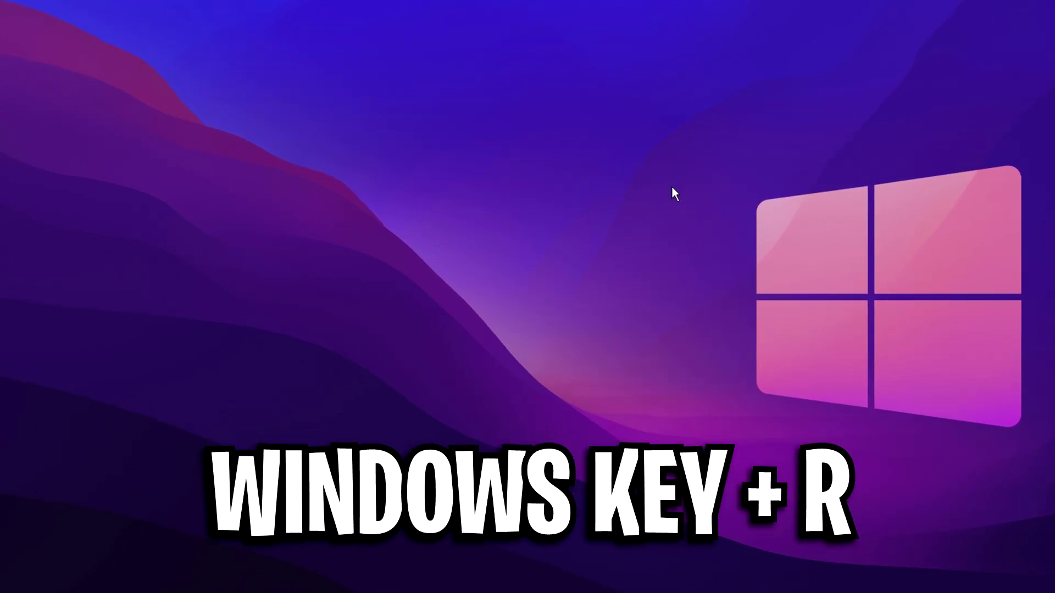
Open the local app data folder by running %localappdata% and select the FortniteGame folder in it.
key("super+r")
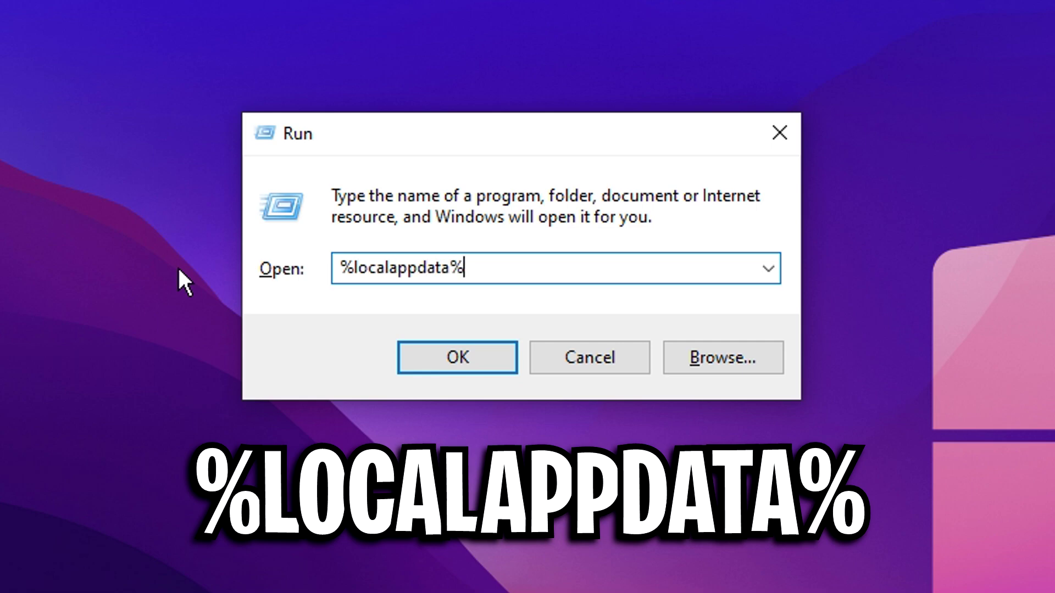
key("Return")
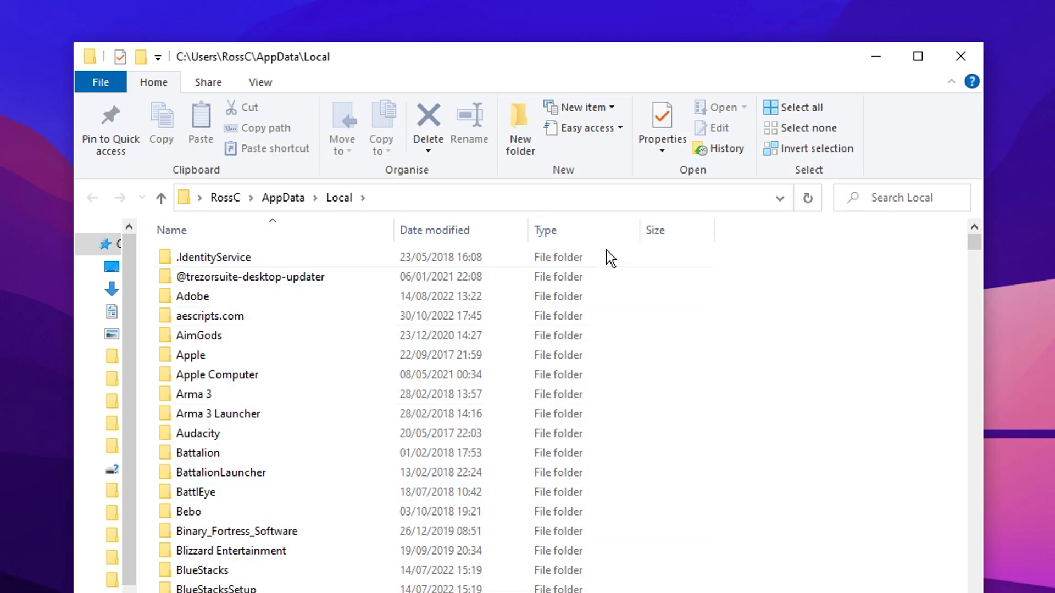
key("f")
left_click(203, 292)
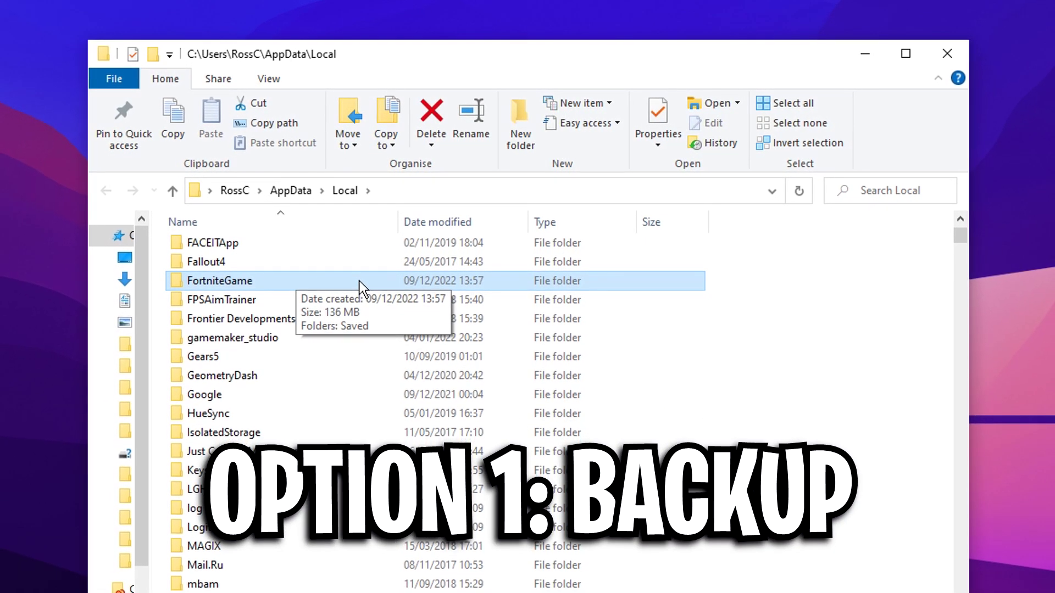
Rename the FortniteGame folder to FortniteGame1 as a backup.
right_click(308, 270)
key("Escape")
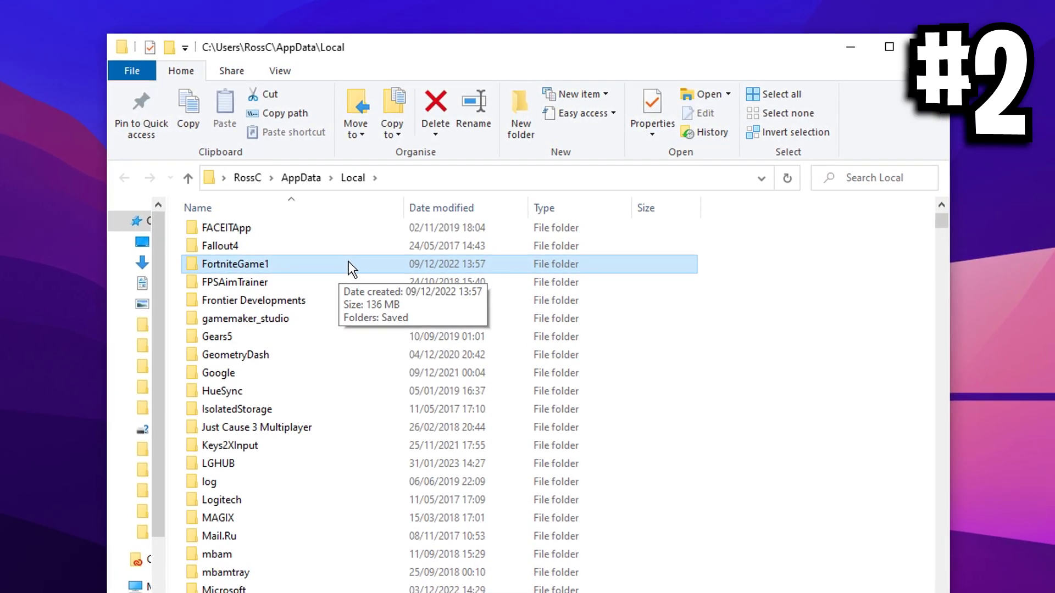
Move the FortniteGame1 folder in the local app data folder to the Recycle Bin.
right_click(318, 271)
key("Delete")
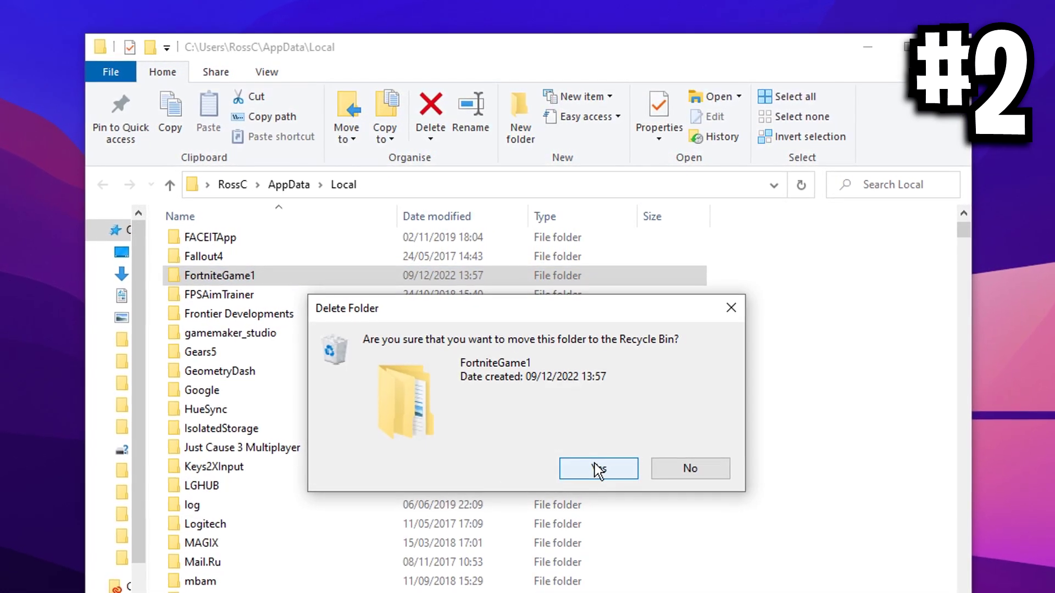
left_click(571, 470)
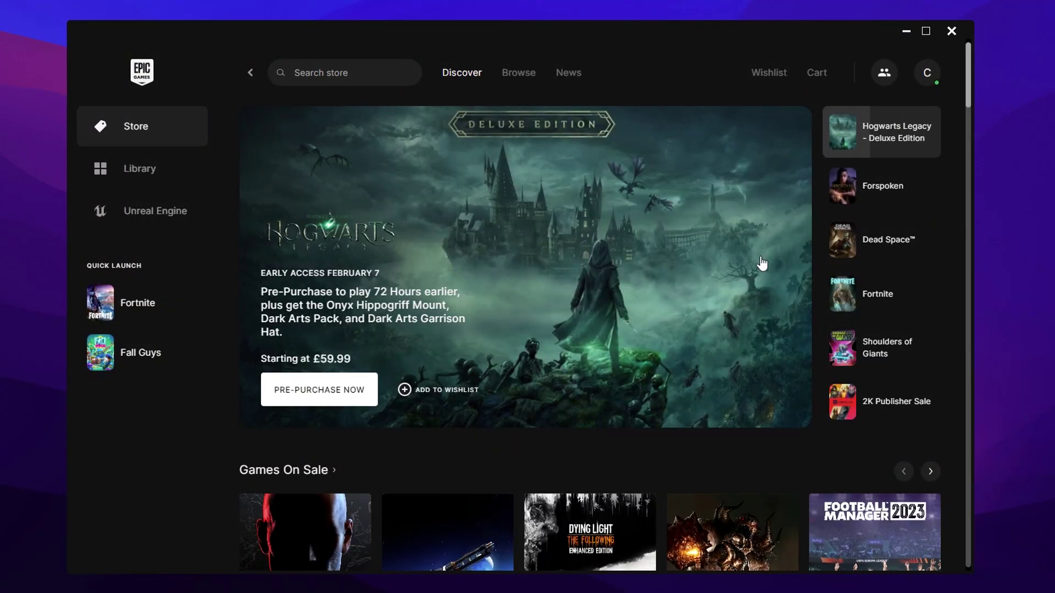
Launch Fortnite from the Epic Games Launcher library and open its in-game video settings.
left_click(160, 175)
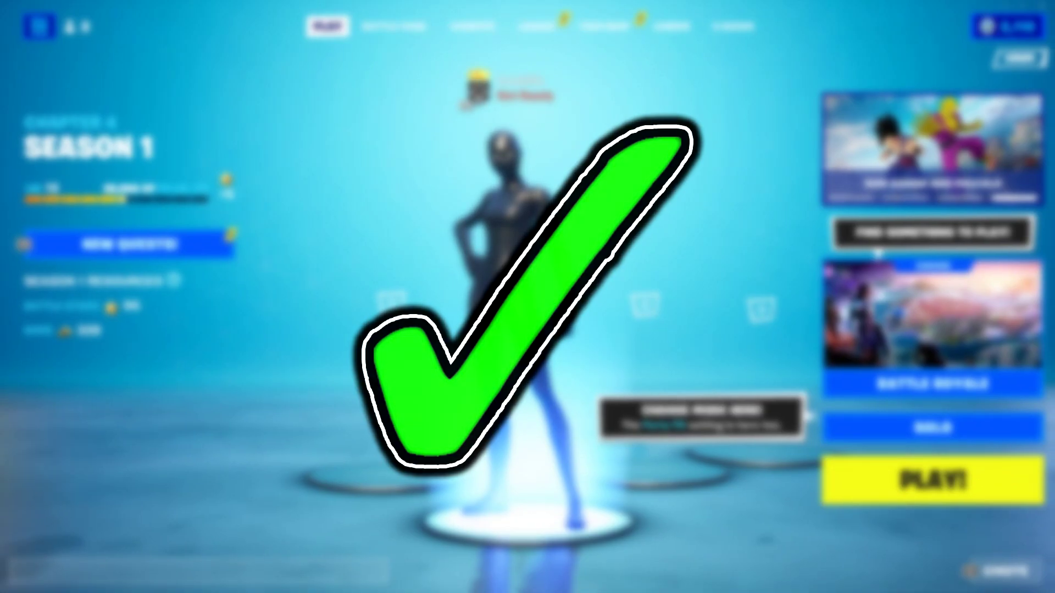
left_click(49, 32)
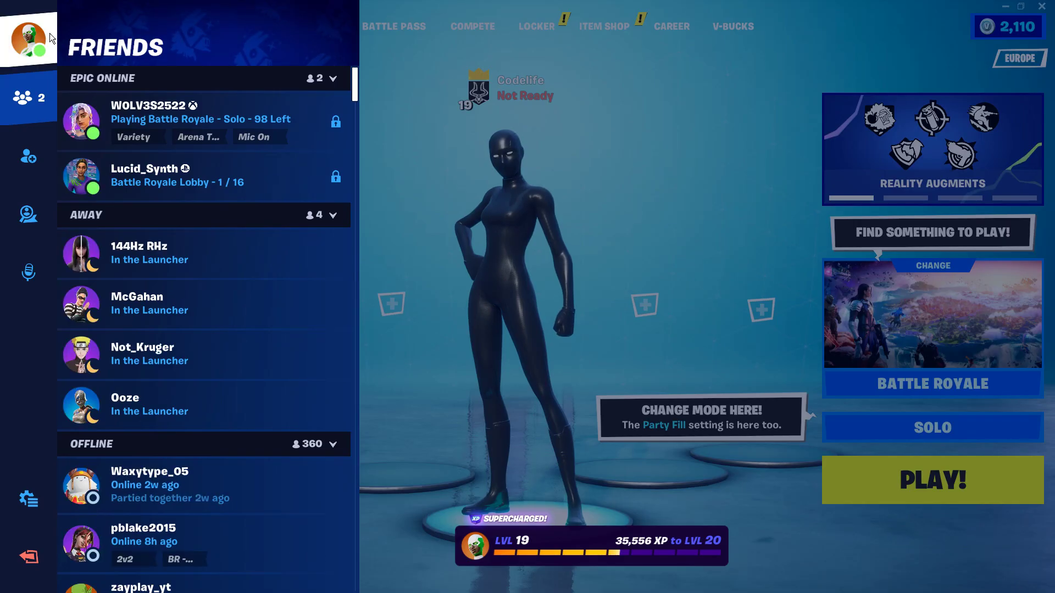
left_click(31, 498)
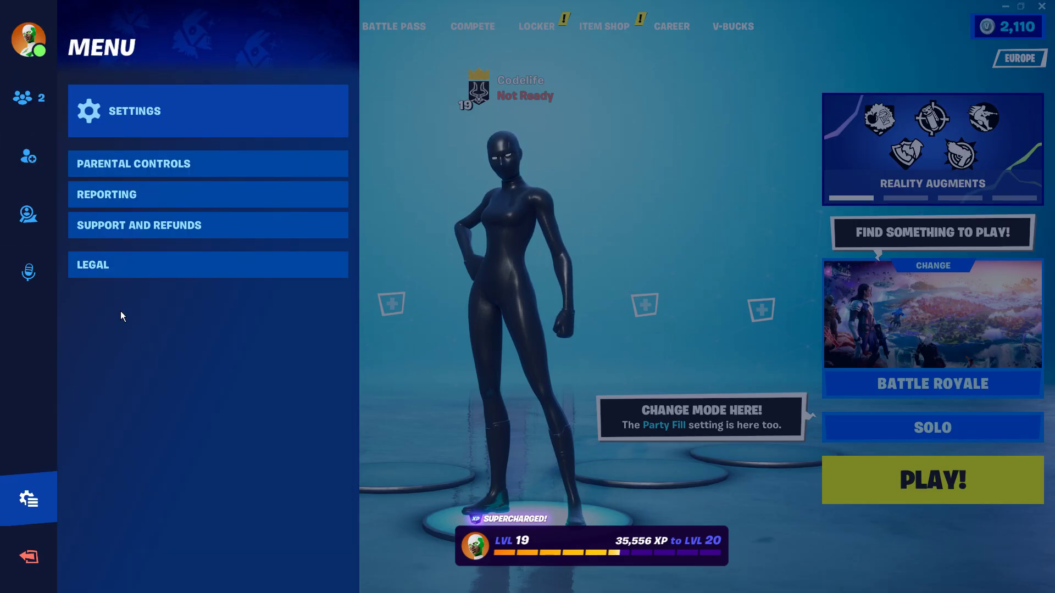
left_click(171, 105)
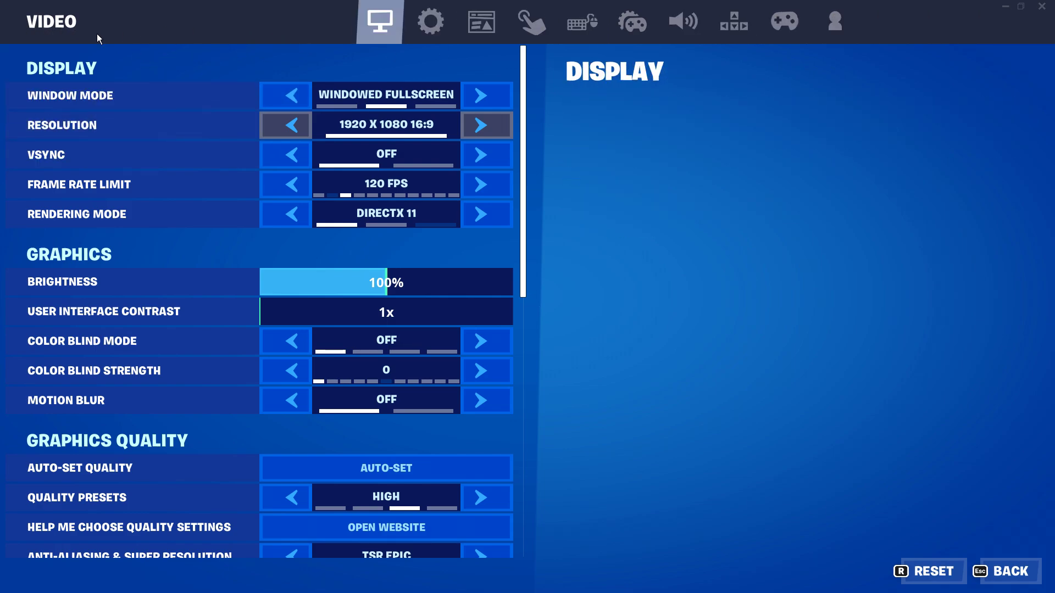
Configure the display settings with window mode Fullscreen, frame rate limit Unlimited and the Performance rendering mode.
left_click(286, 99)
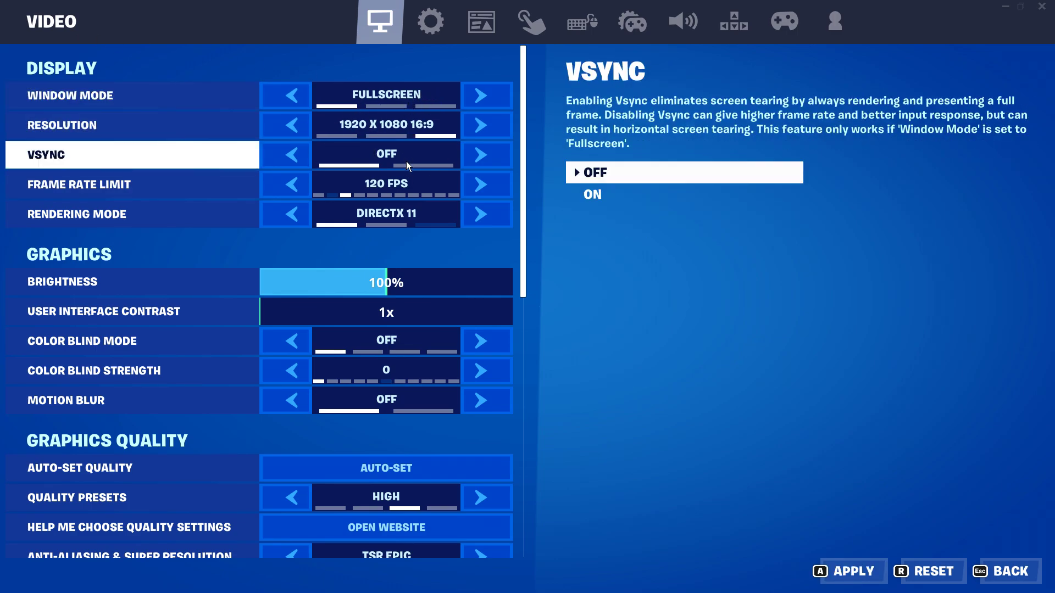
scroll(298, 170, "down", 1)
left_click(293, 169)
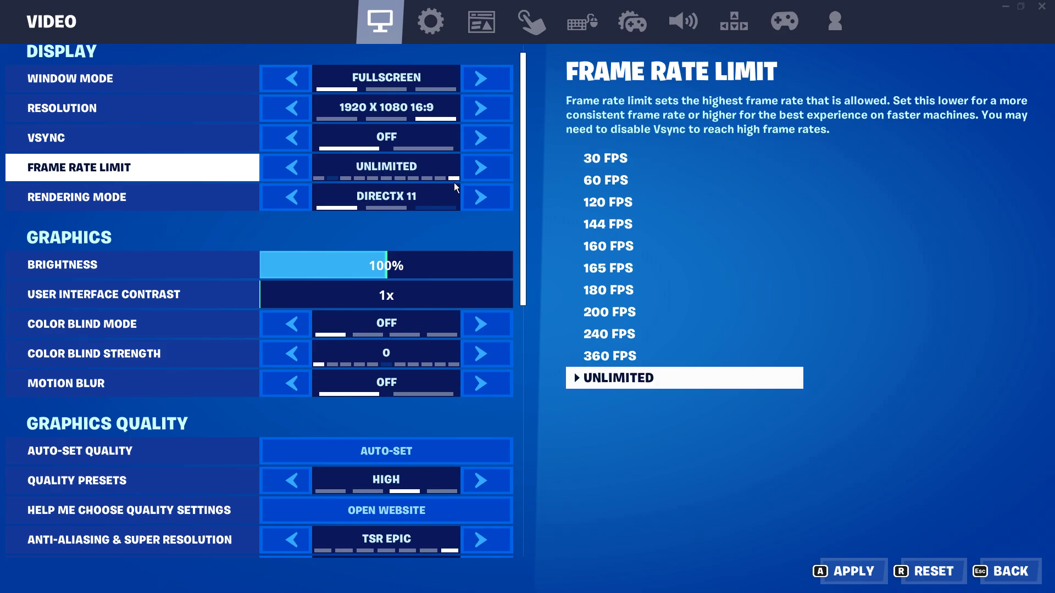
left_click(490, 209)
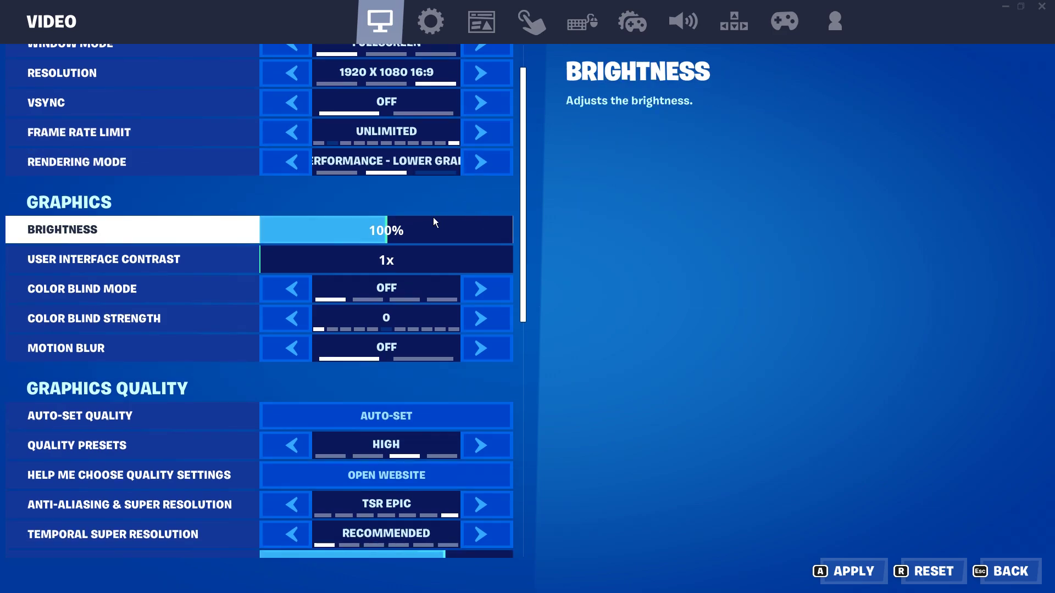
Set graphics quality to the Low preset, with 3D resolution at 100% and anti-aliasing & super resolution off.
scroll(433, 216, "down", 5)
left_click(292, 287)
left_click(292, 286)
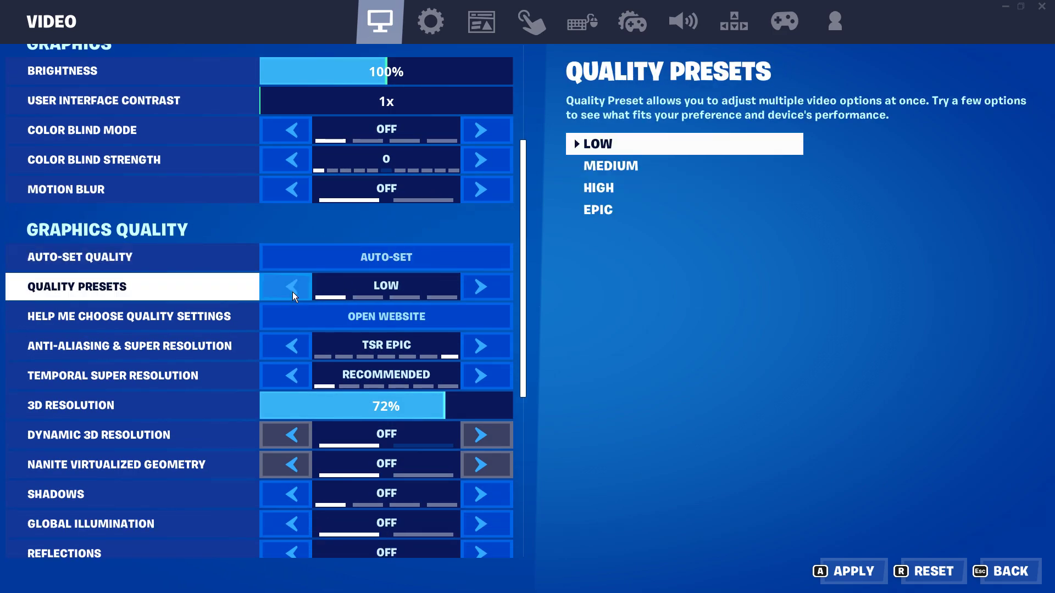
scroll(326, 322, "down", 1)
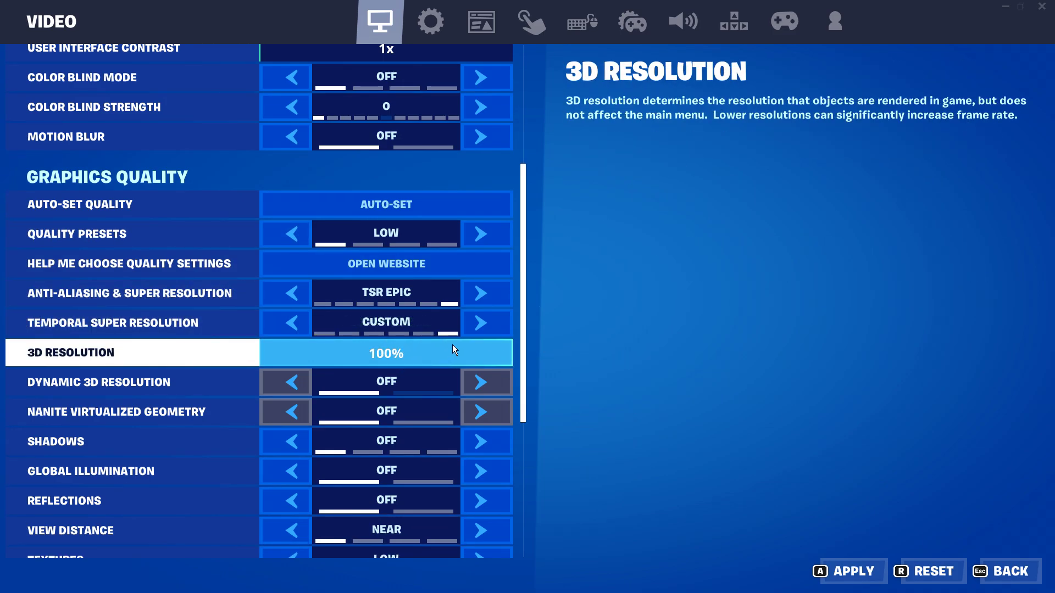
scroll(400, 300, "down", 4)
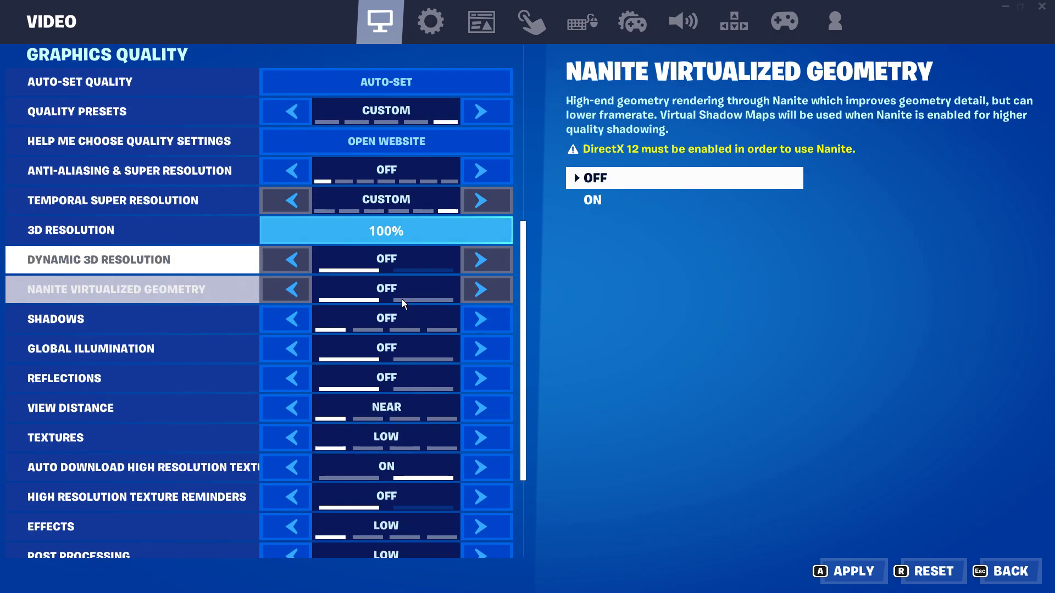
Change the NVIDIA Reflex Low Latency option in the advanced graphics settings.
scroll(337, 352, "down", 2)
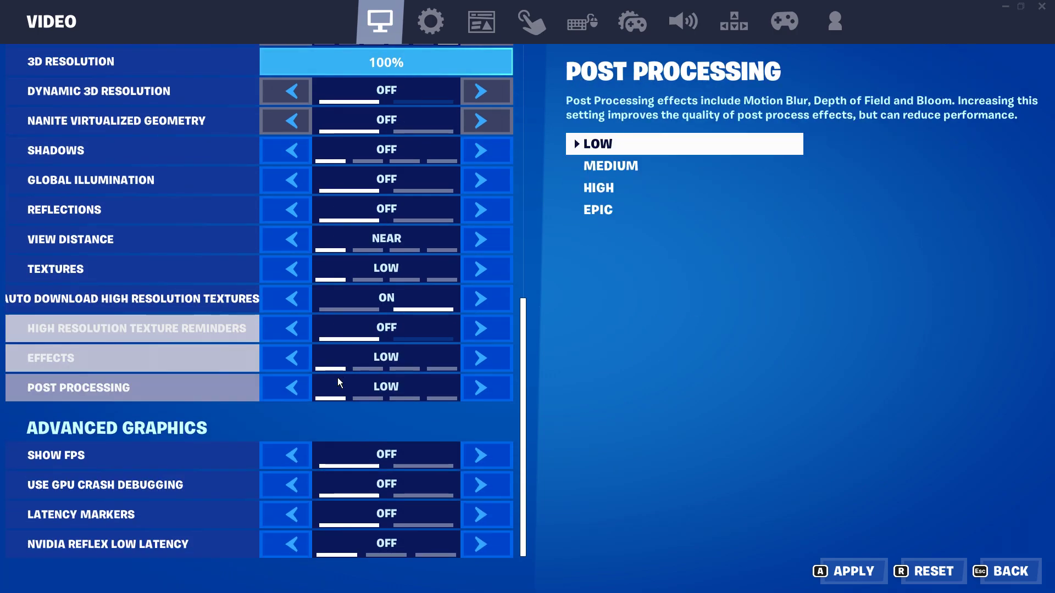
left_click(294, 550)
left_click(295, 550)
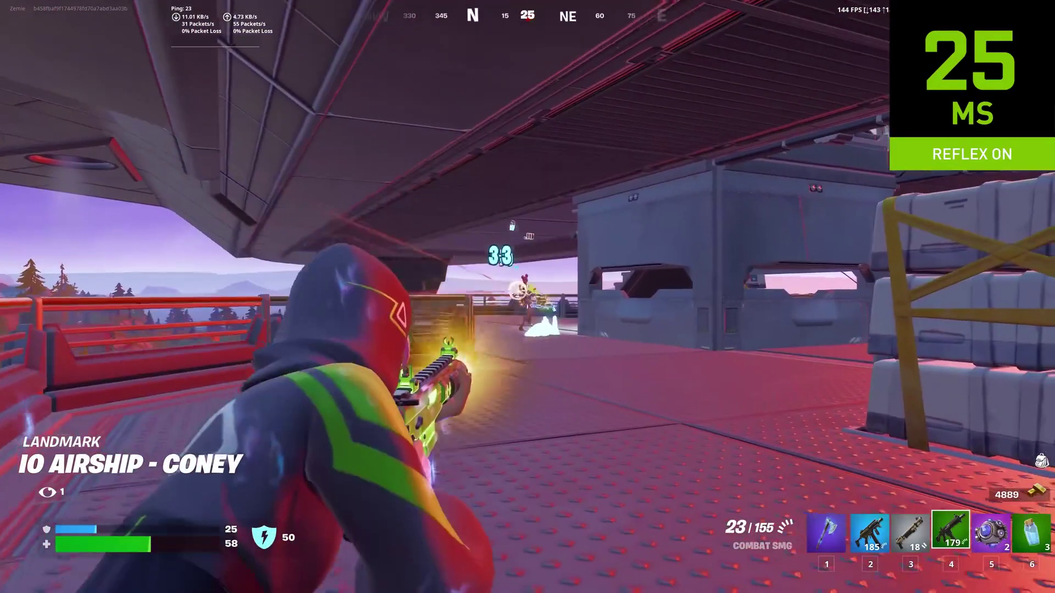
left_click(527, 296)
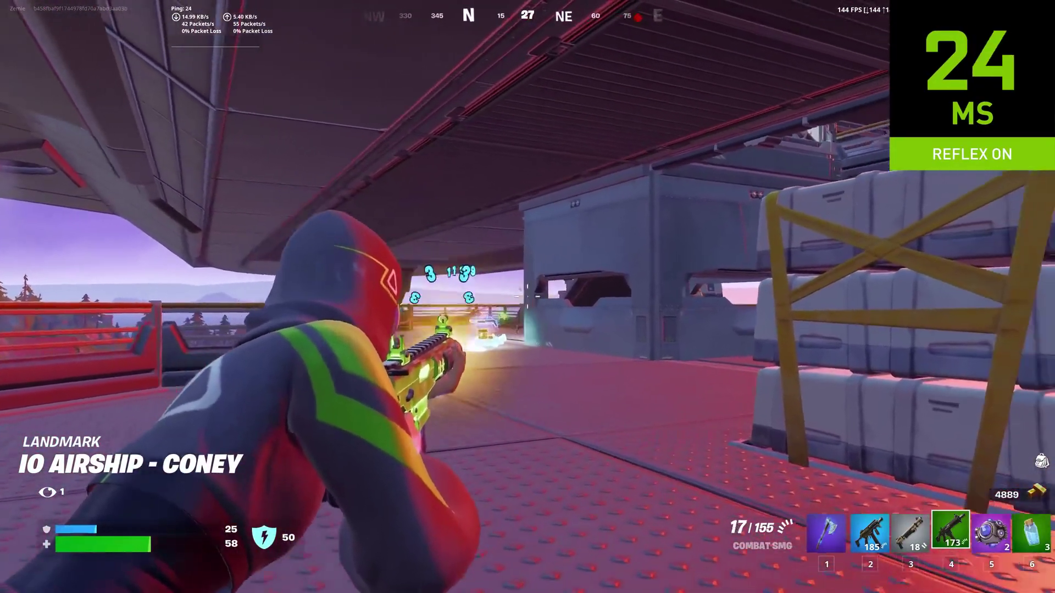
left_click(528, 296)
key("3")
left_click(527, 297)
key("4")
left_click(527, 296)
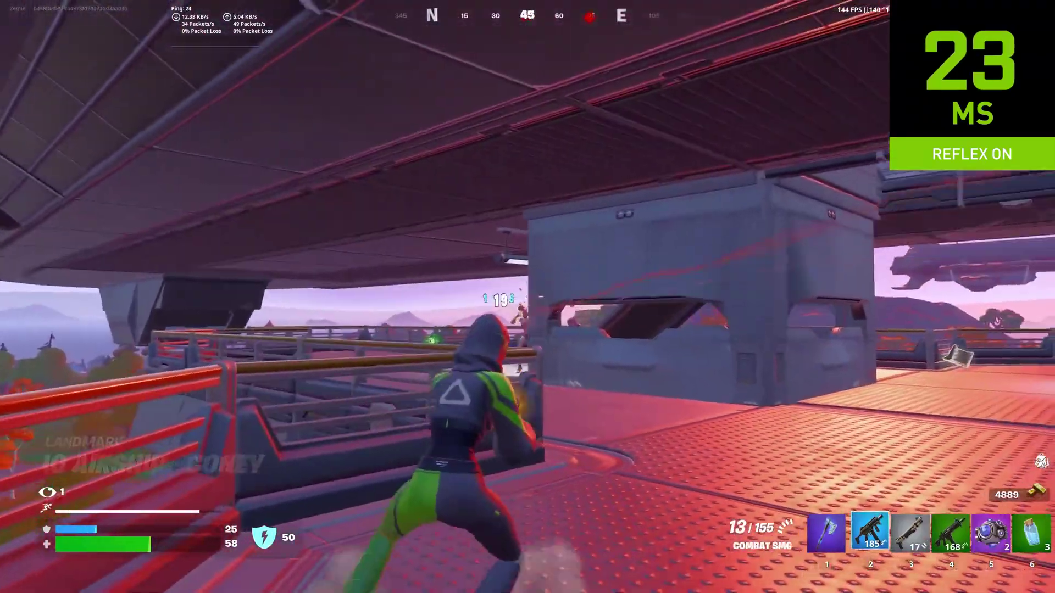
key("2")
left_click(527, 297)
left_click(528, 297)
left_click(527, 297)
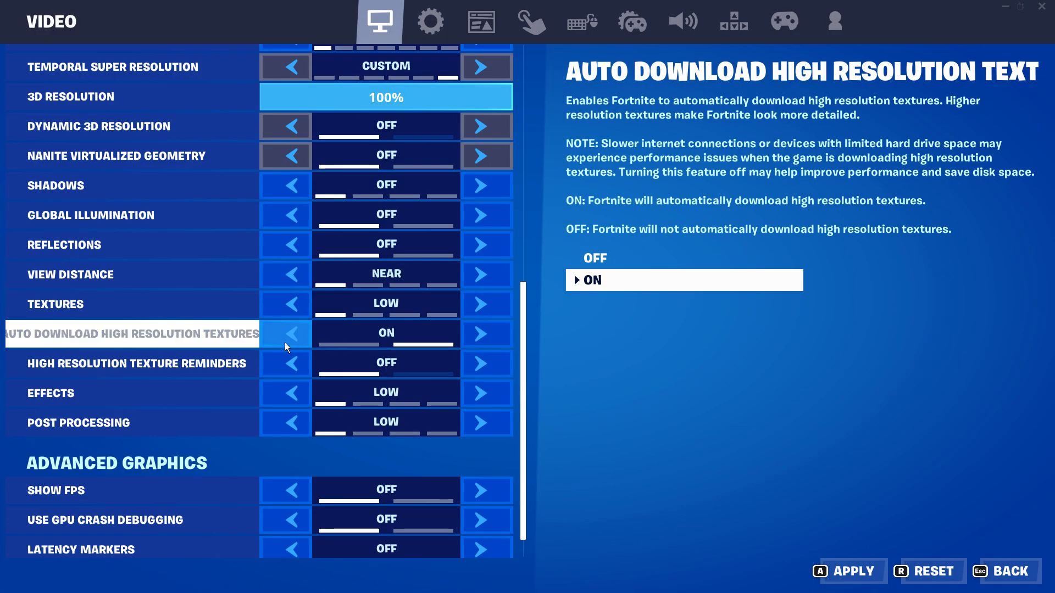
Set the automatic download of high resolution textures to Off.
left_click(285, 341)
scroll(352, 385, "up", 10)
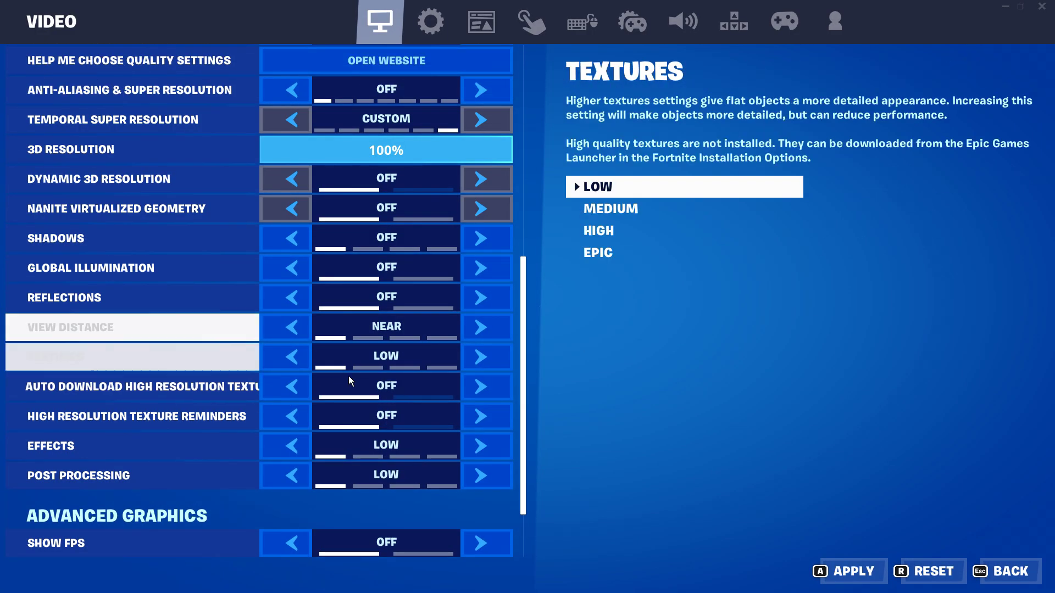
scroll(366, 414, "up", 6)
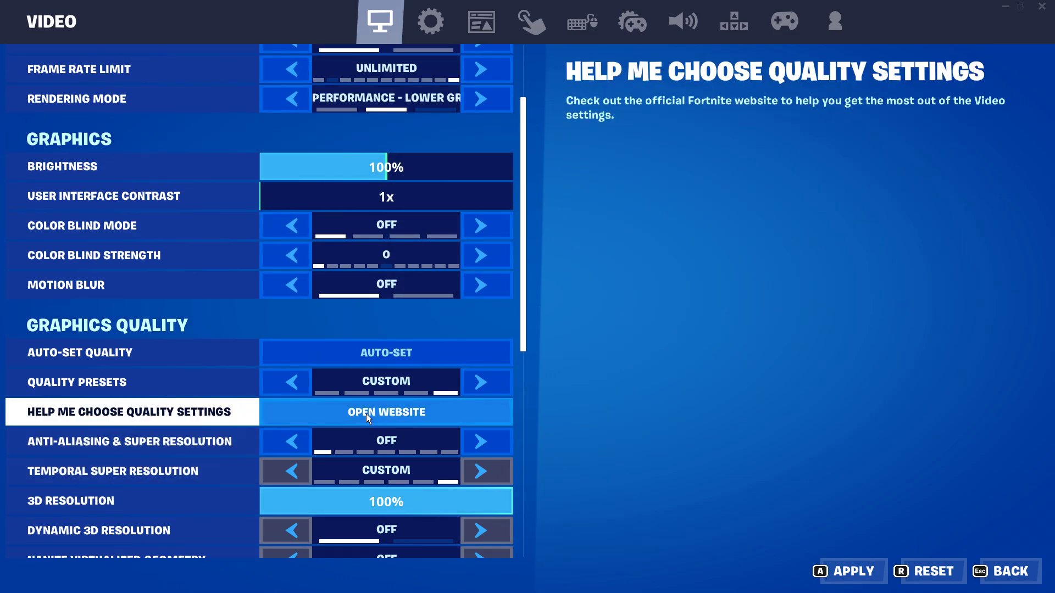
Review the remaining video settings from the graphics quality section through the advanced graphics options.
scroll(390, 363, "down", 7)
scroll(397, 335, "down", 7)
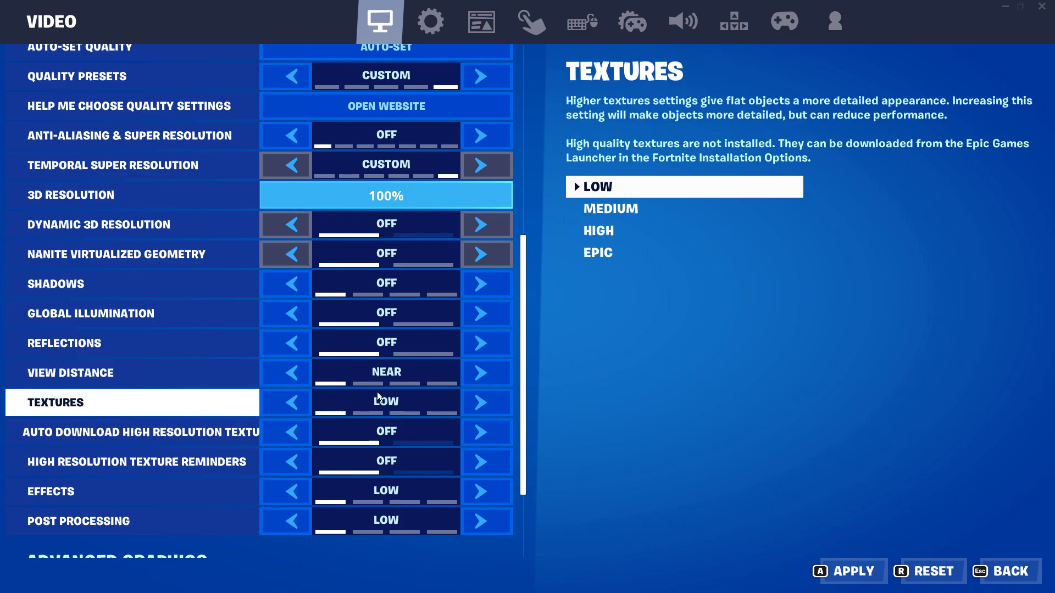
scroll(395, 391, "down", 5)
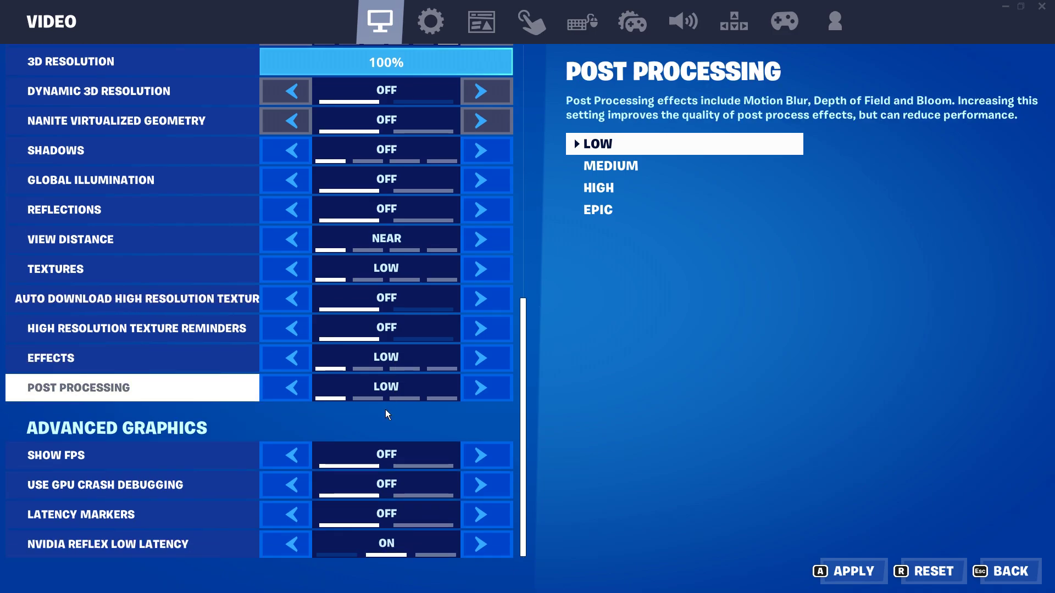
scroll(412, 530, "up", 20)
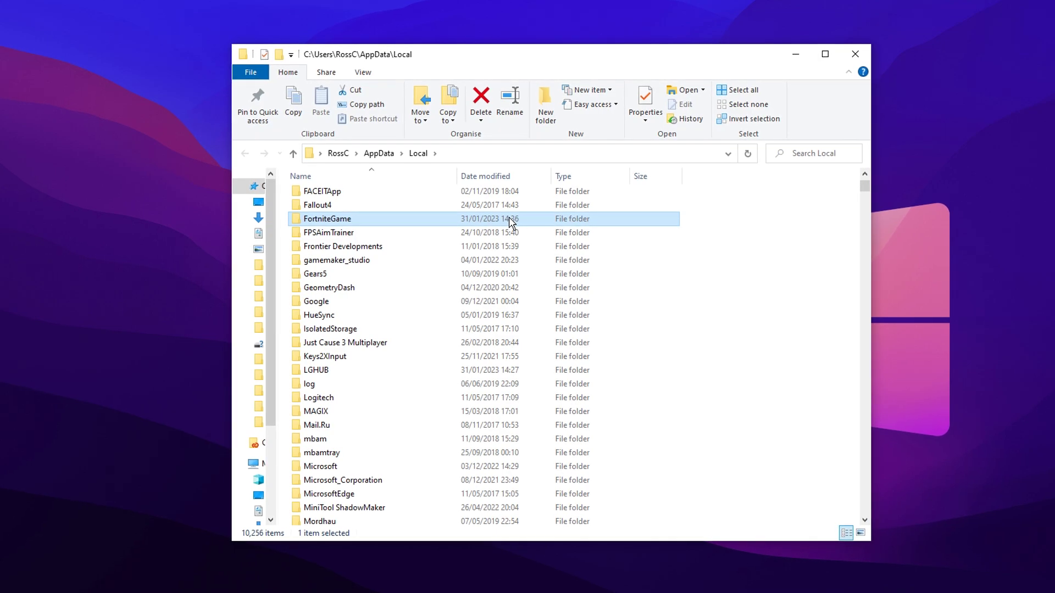
Open GameUserSettings.ini from FortniteGame\Saved\Config\WindowsClient for editing and examine its ScalabilityGroups section.
double_click(383, 217)
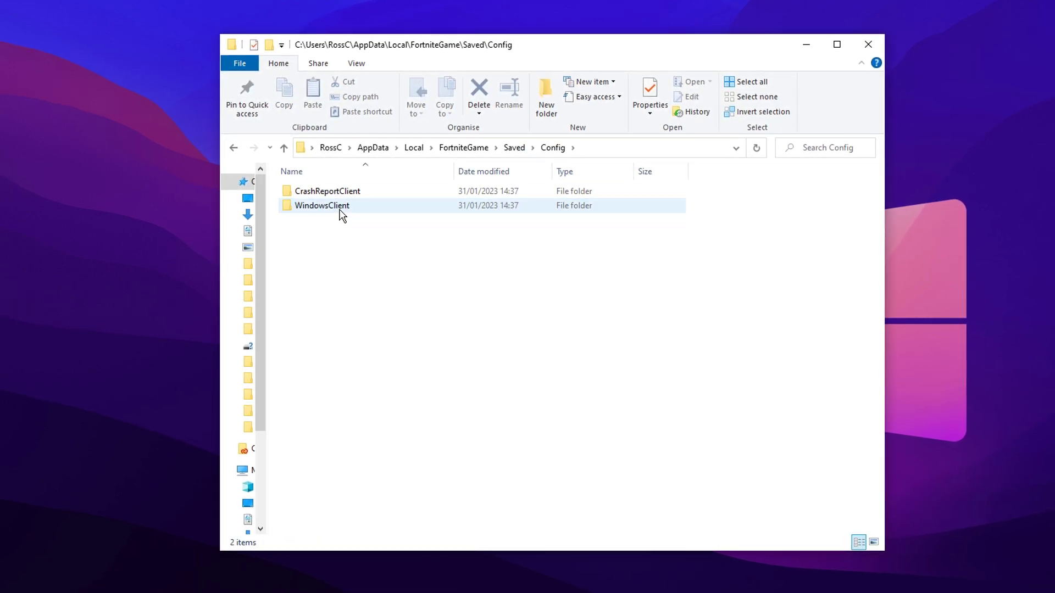
left_click(423, 191)
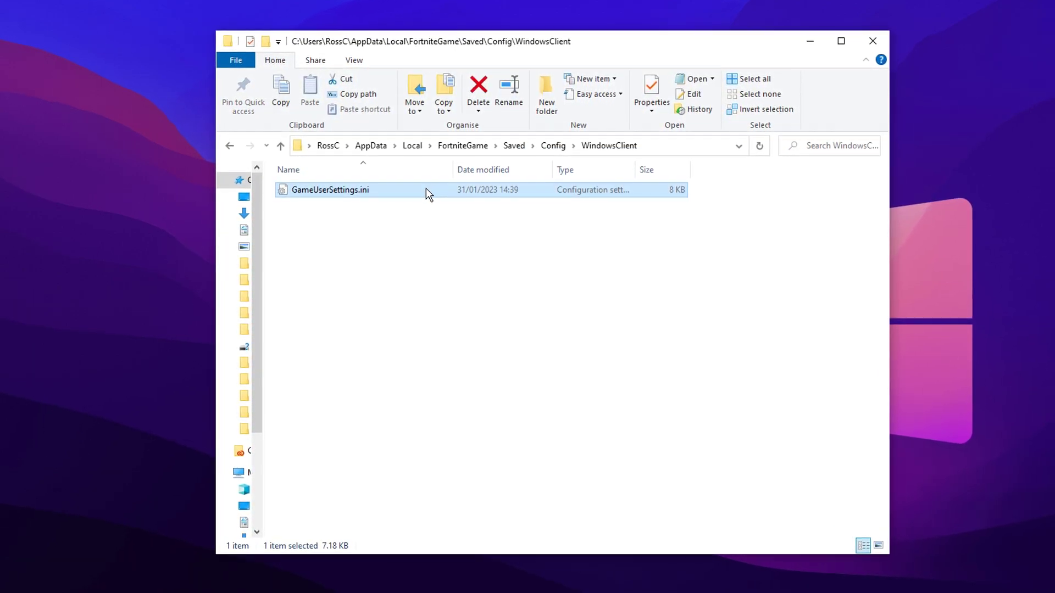
right_click(426, 189)
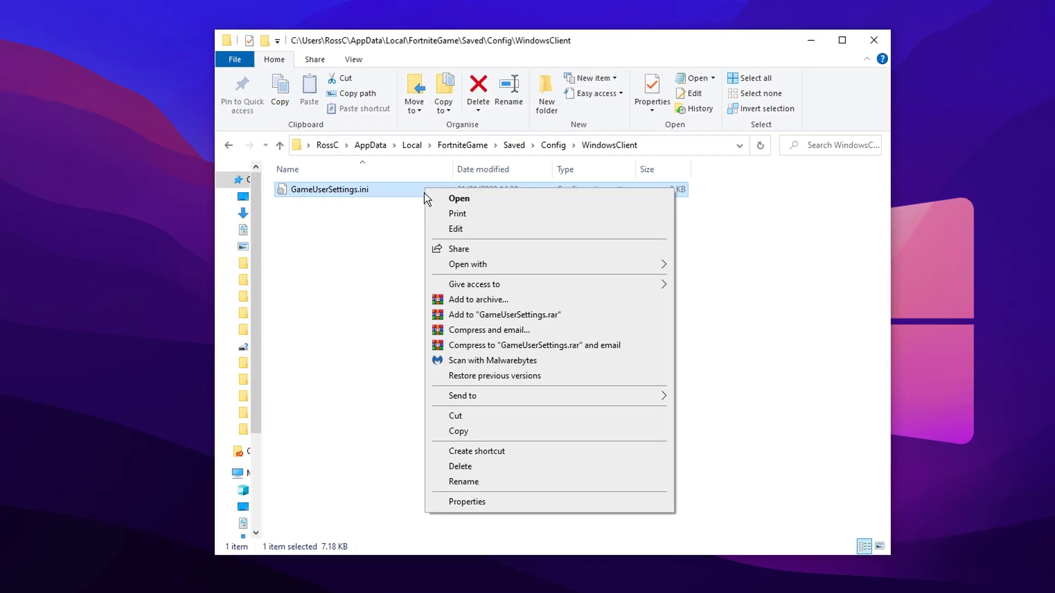
left_click(512, 227)
scroll(576, 142, "down", 20)
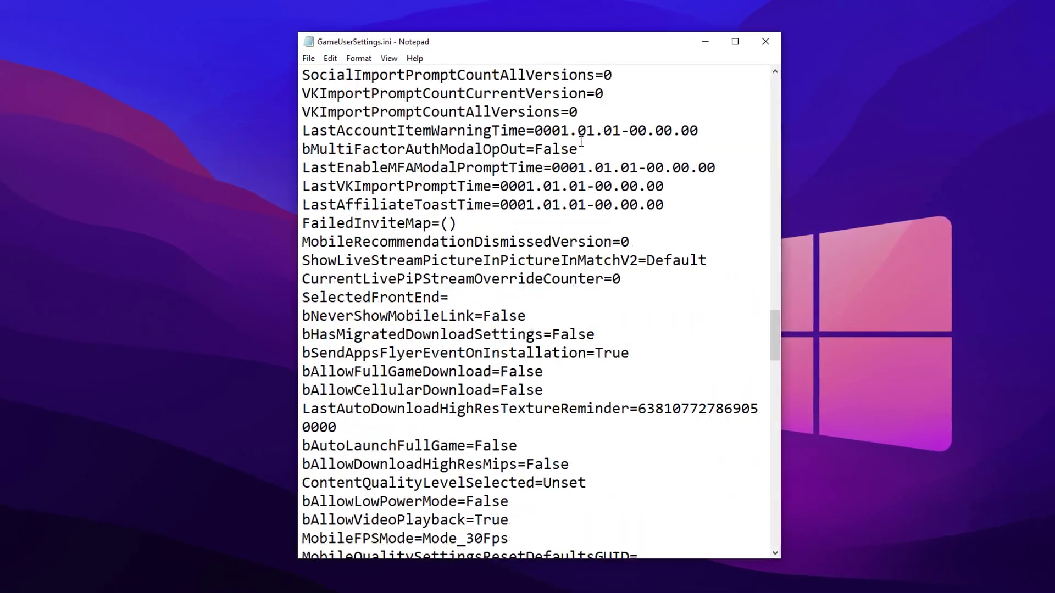
scroll(580, 142, "down", 20)
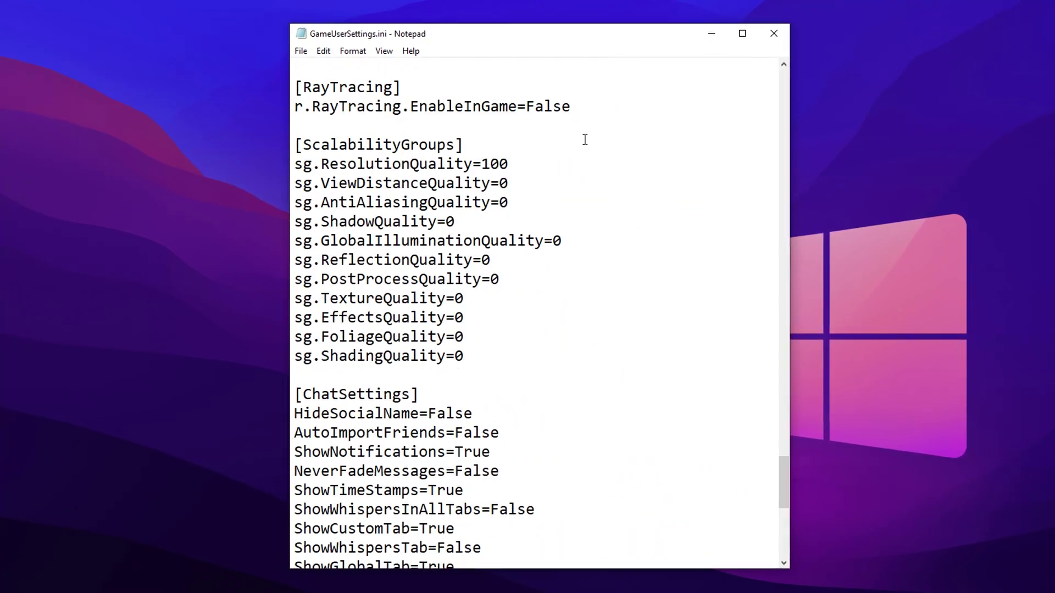
scroll(585, 140, "down", 8)
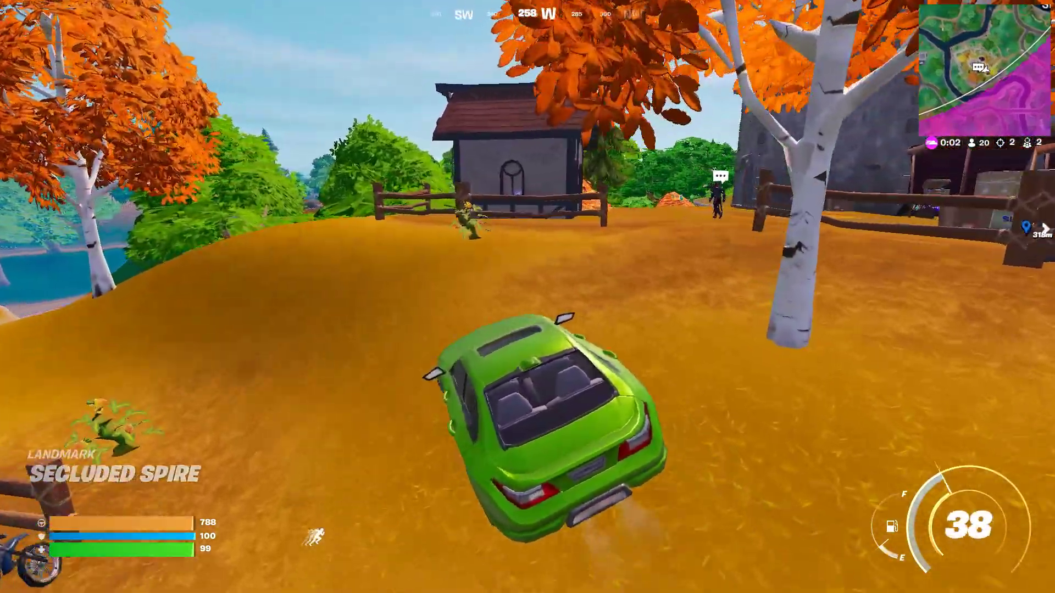
key("a")
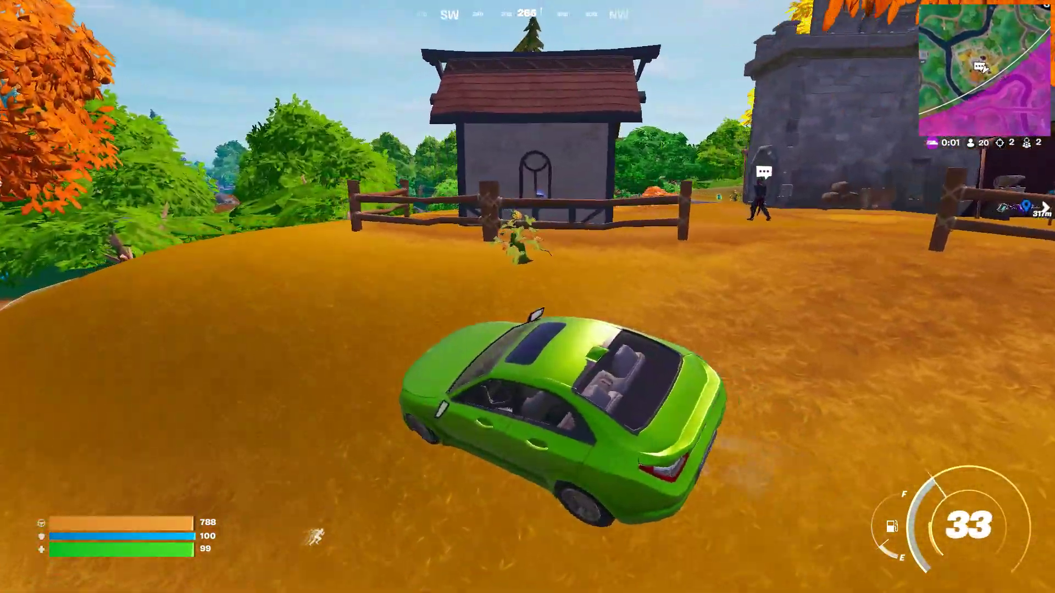
key("a")
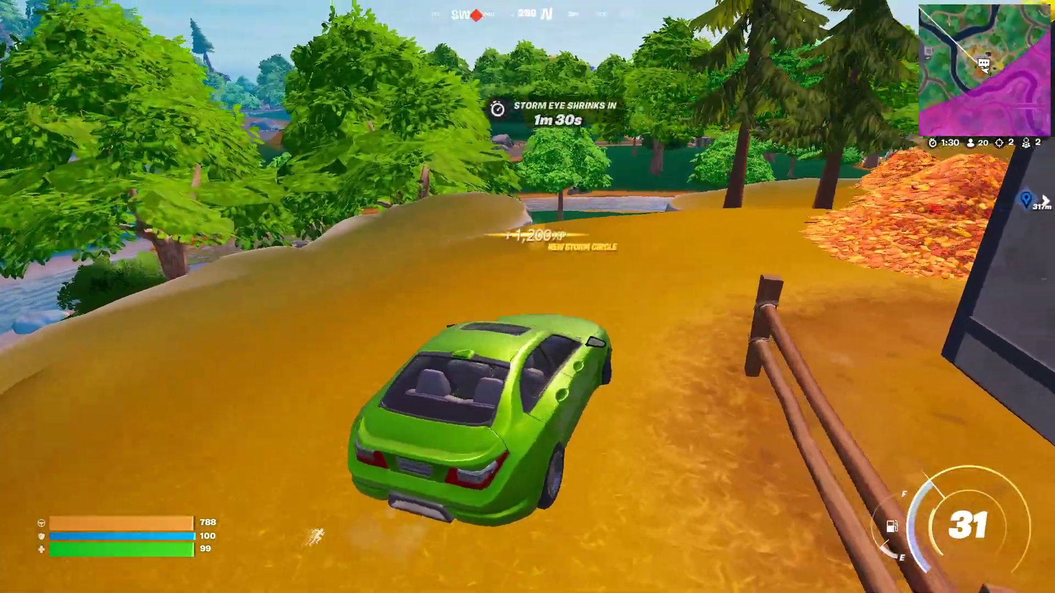
key("a")
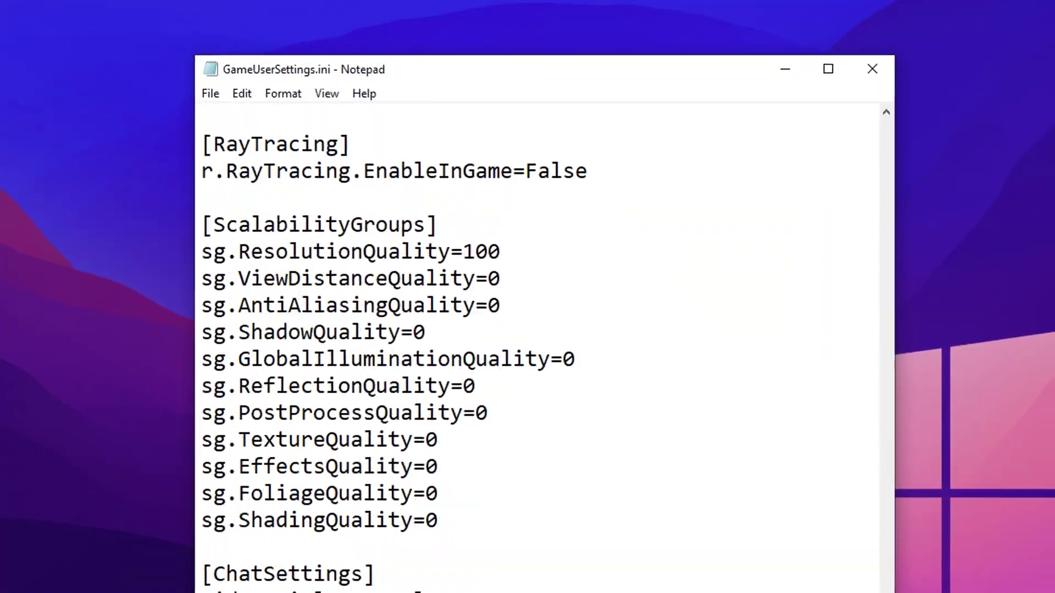
scroll(527, 330, "up", 8)
scroll(528, 330, "up", 5)
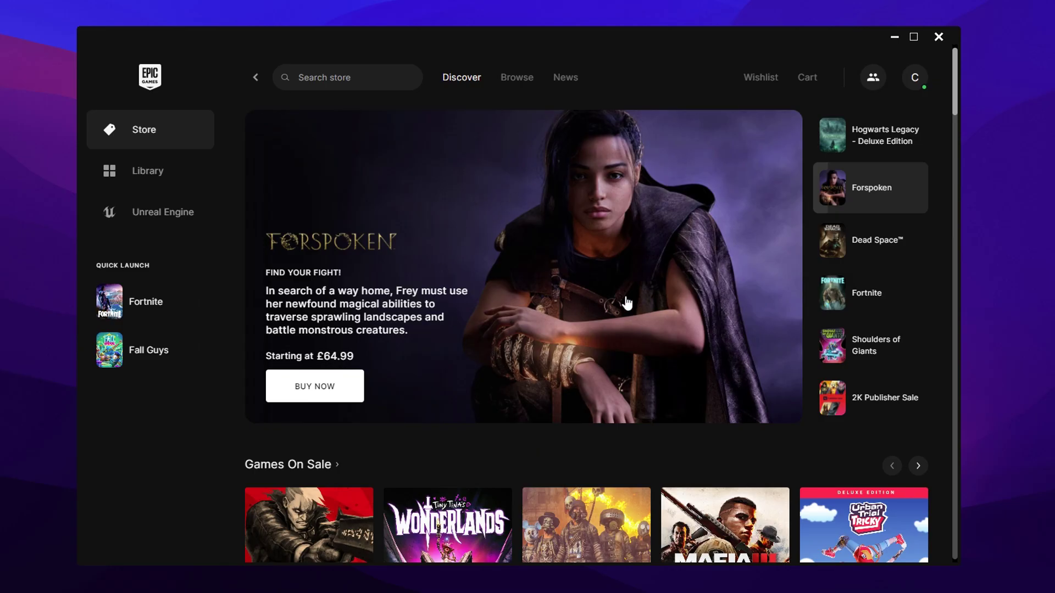
In the Epic Games Launcher, verify the files of the installed Fortnite game from the library.
left_click(171, 184)
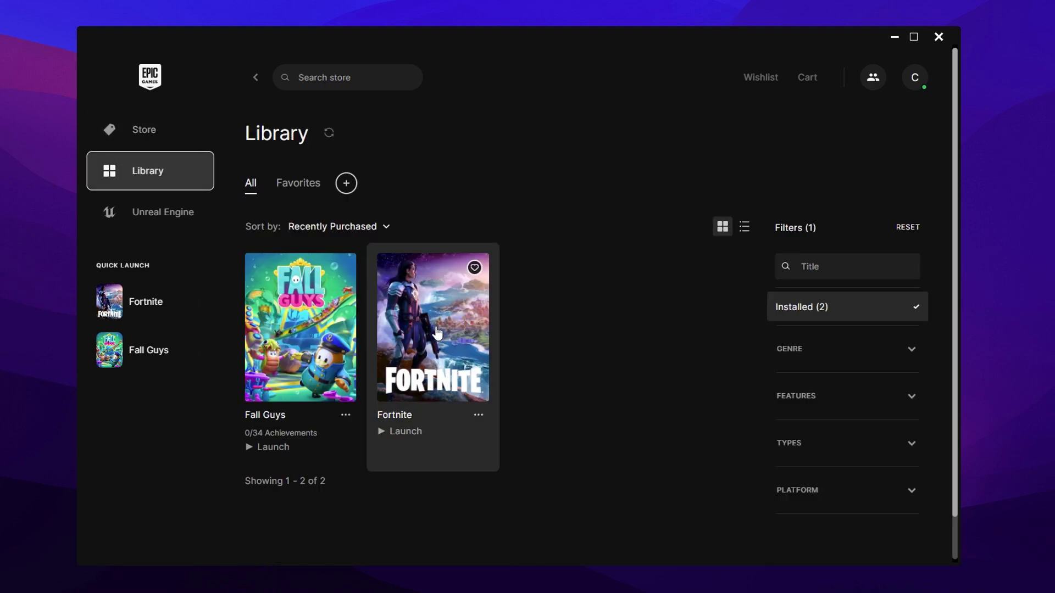
left_click(477, 416)
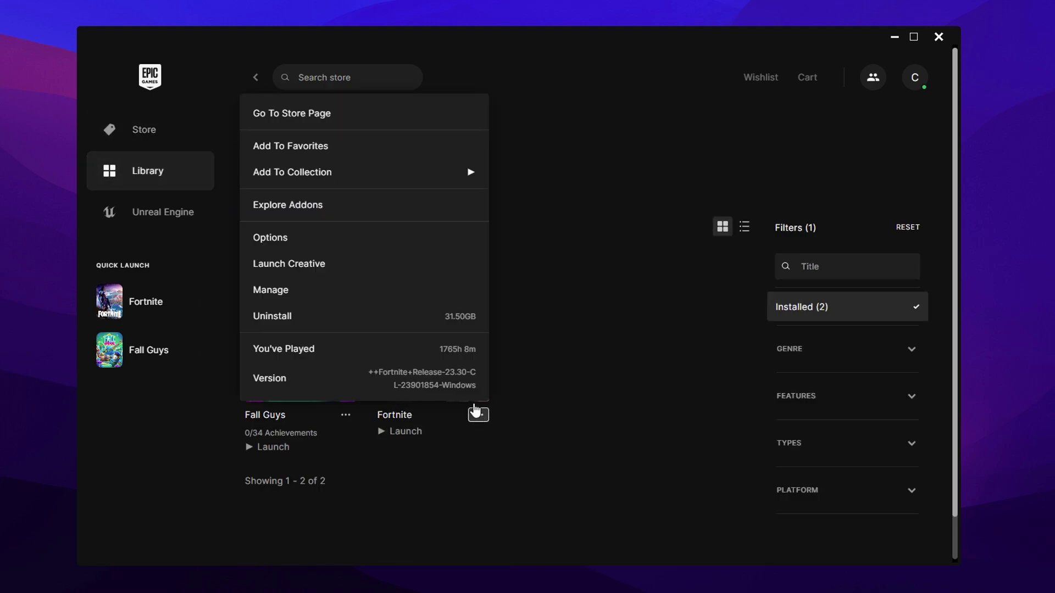
left_click(341, 291)
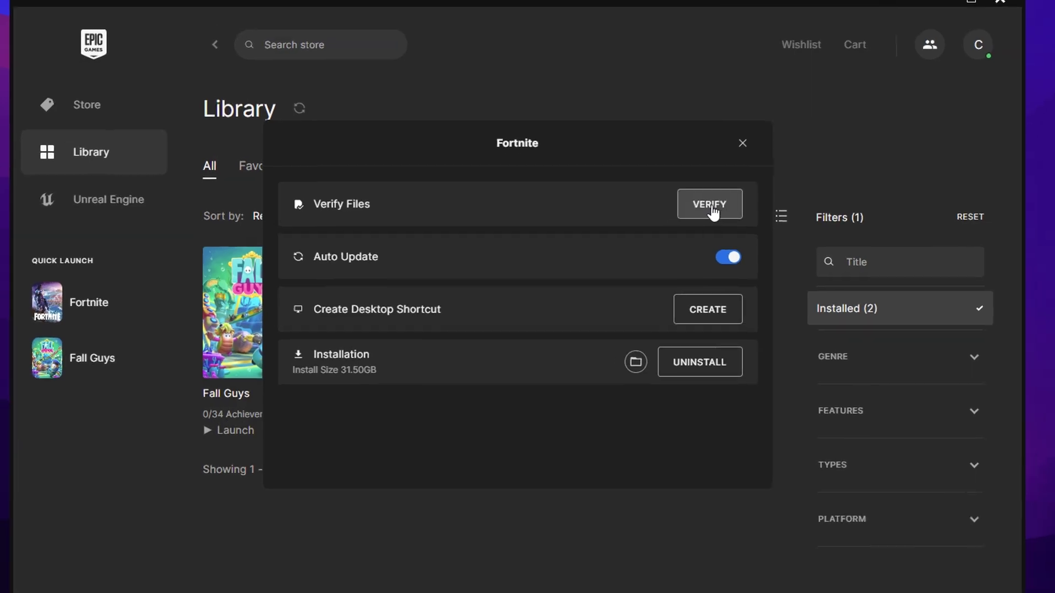
left_click(713, 211)
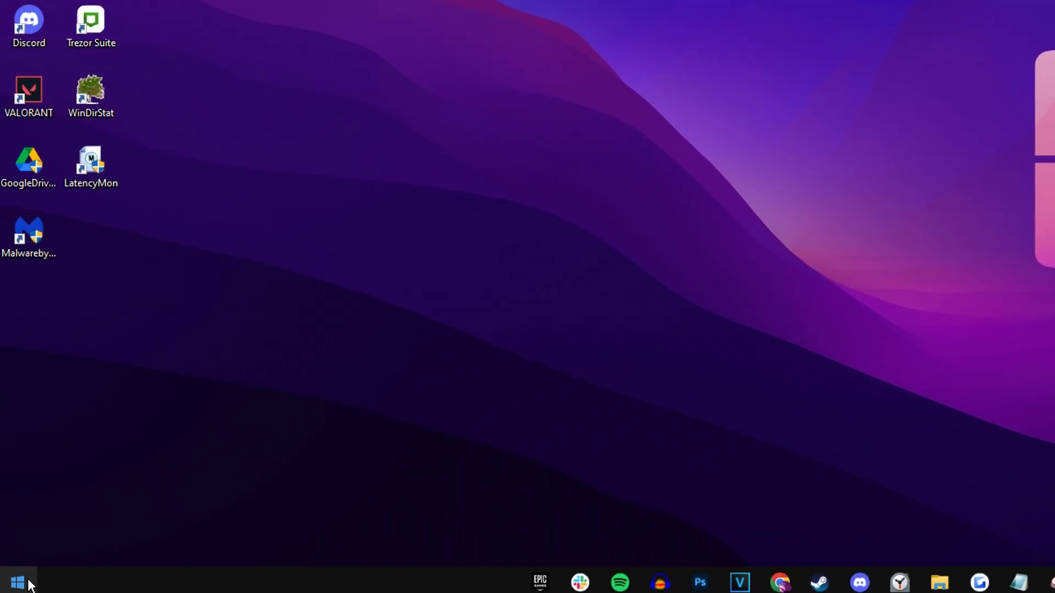
Open the Gaming section of Windows Settings and turn Game Mode off.
right_click(30, 584)
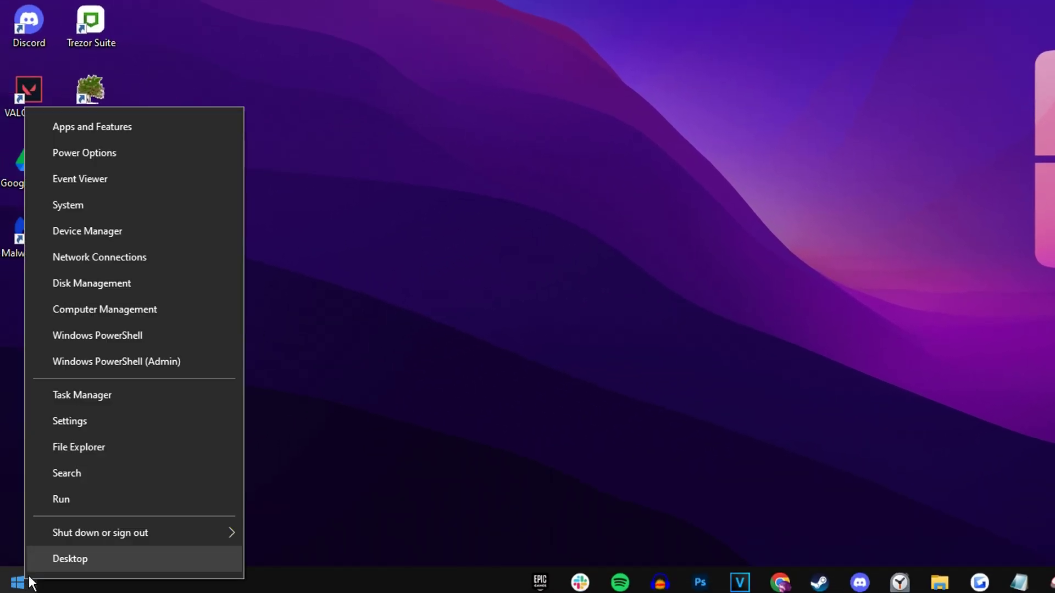
left_click(199, 422)
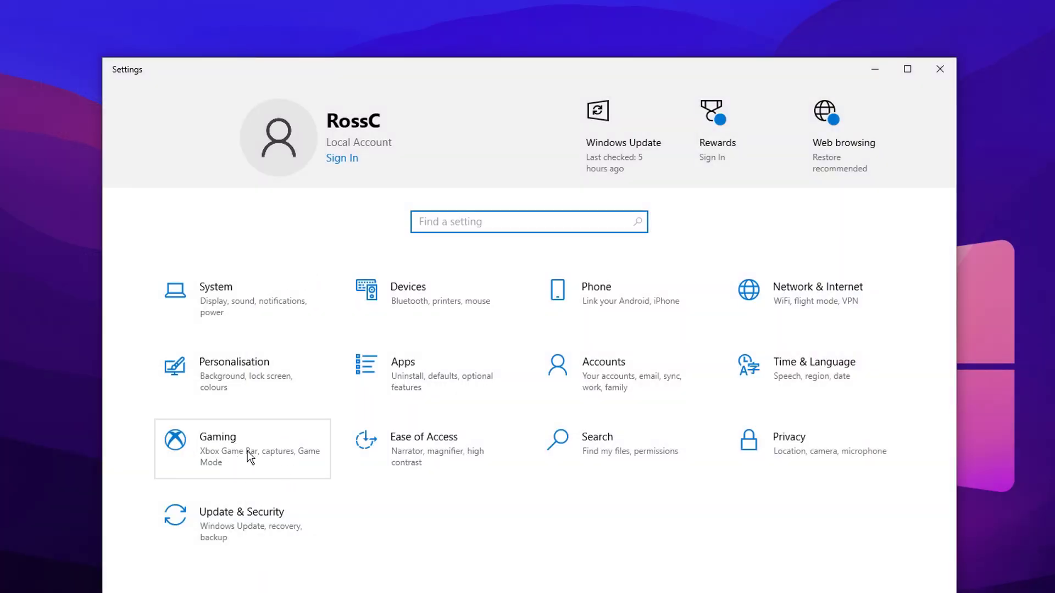
left_click(252, 451)
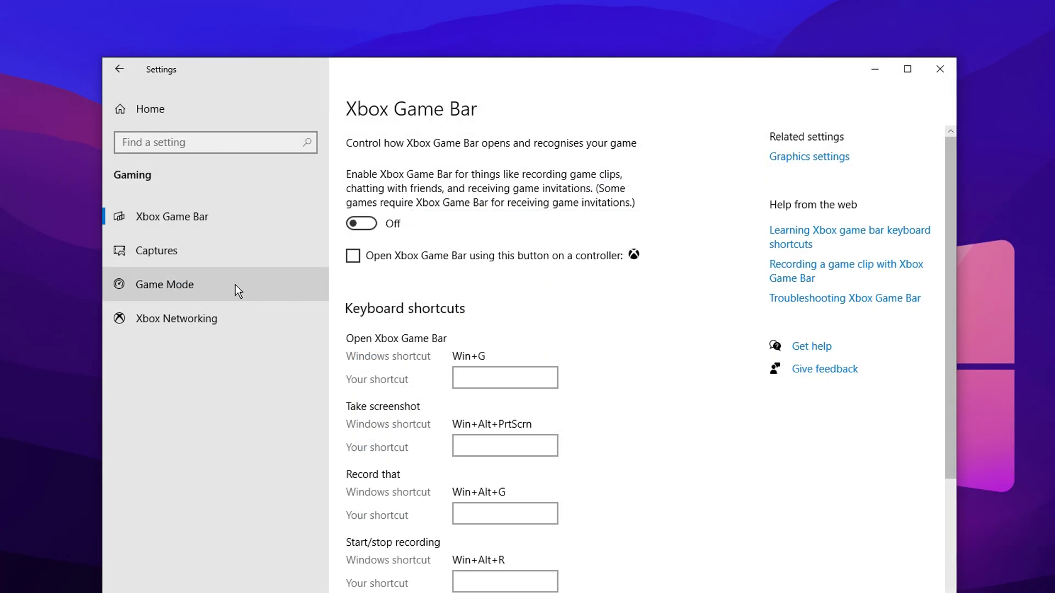
left_click(258, 287)
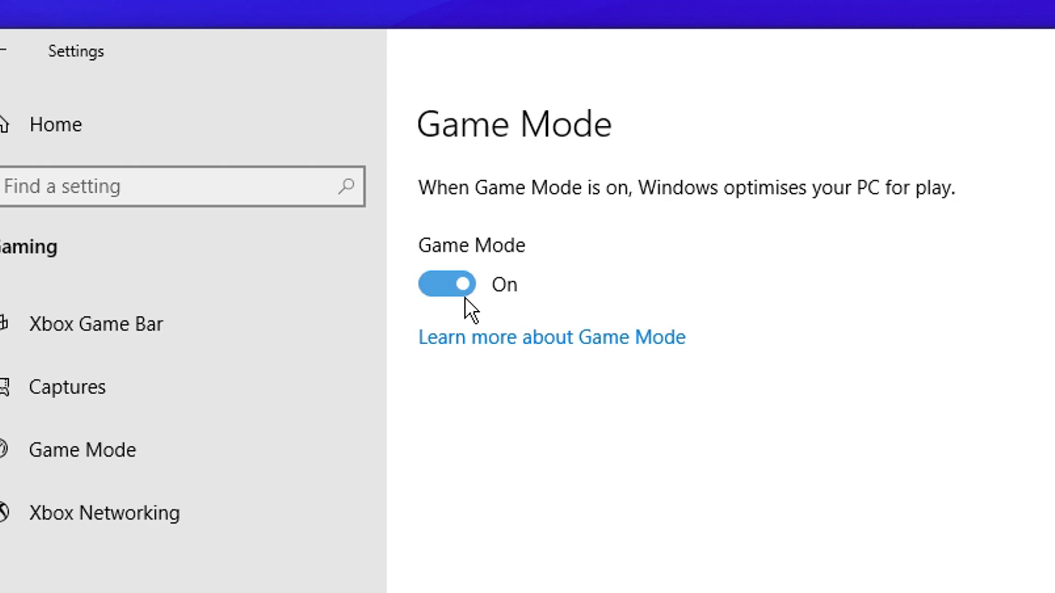
left_click(452, 282)
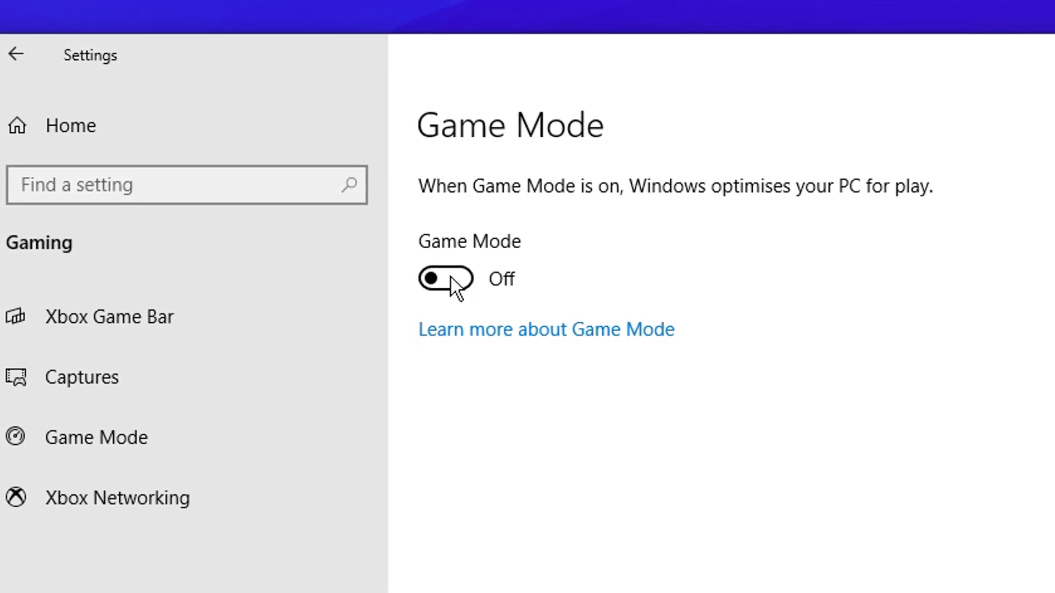